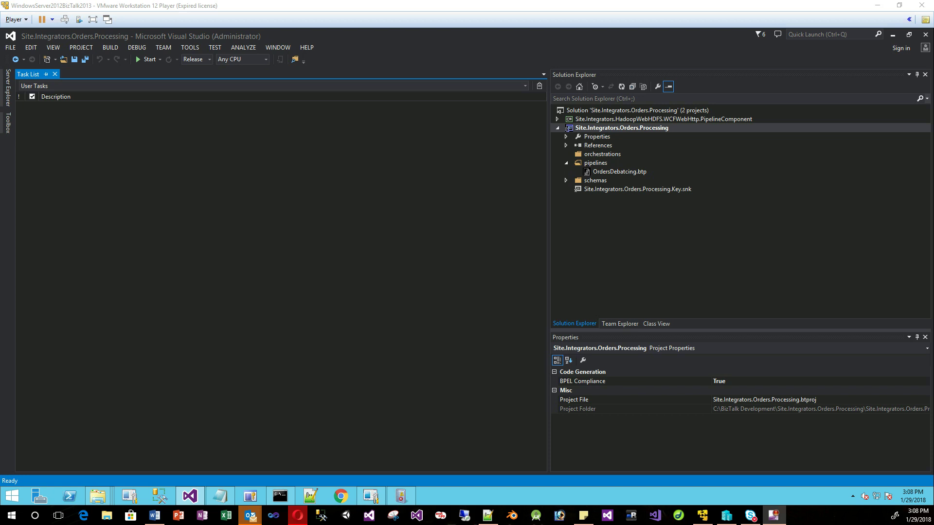
Start adding a new Send Pipeline item to the pipelines folder of the Site.Integrators.Orders.Processing project.
left_click(702, 515)
left_click(595, 163)
right_click(602, 164)
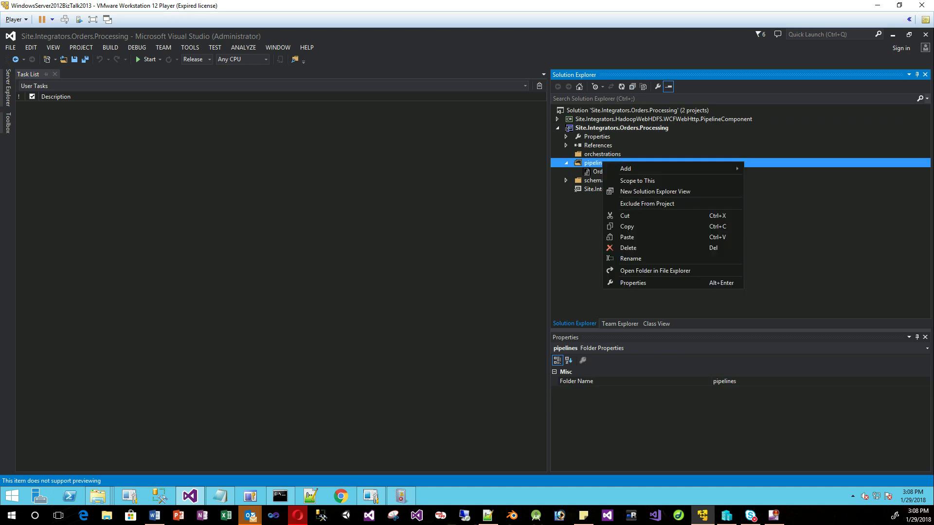
mouse_move(614, 168)
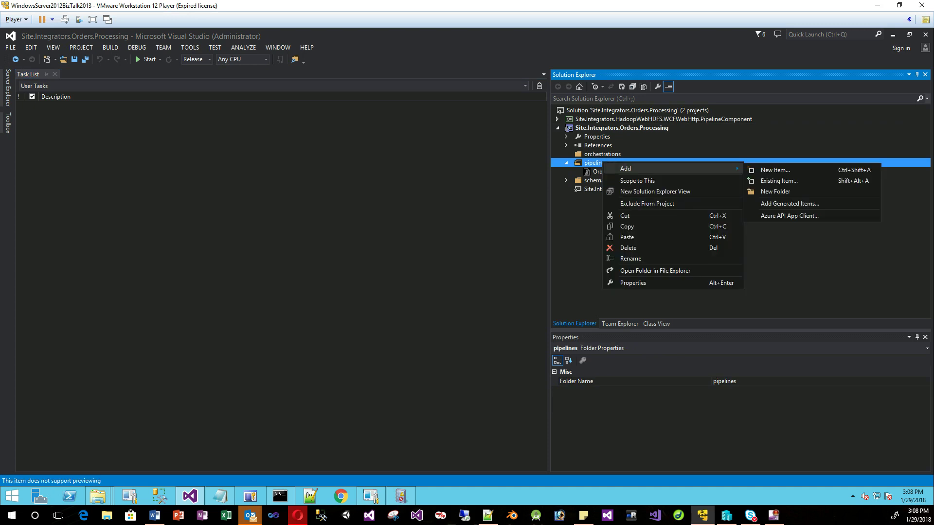
left_click(775, 170)
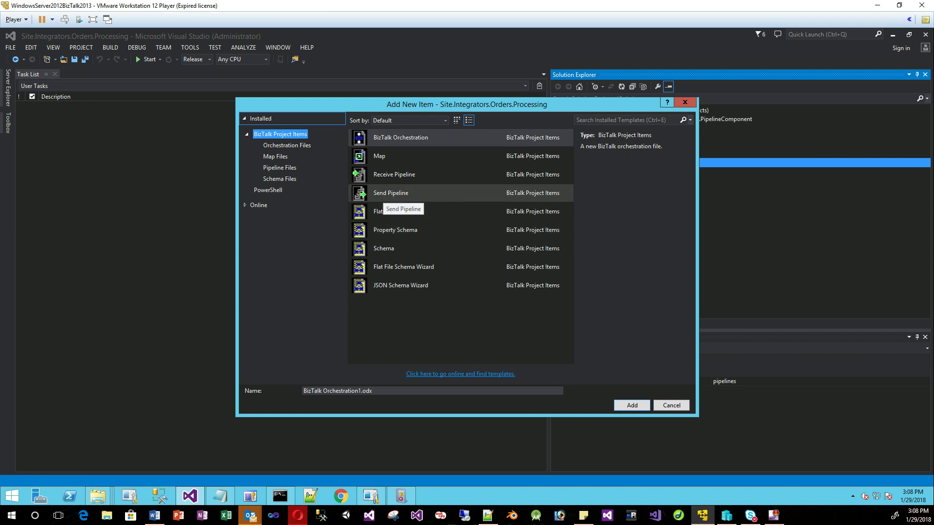
left_click(391, 193)
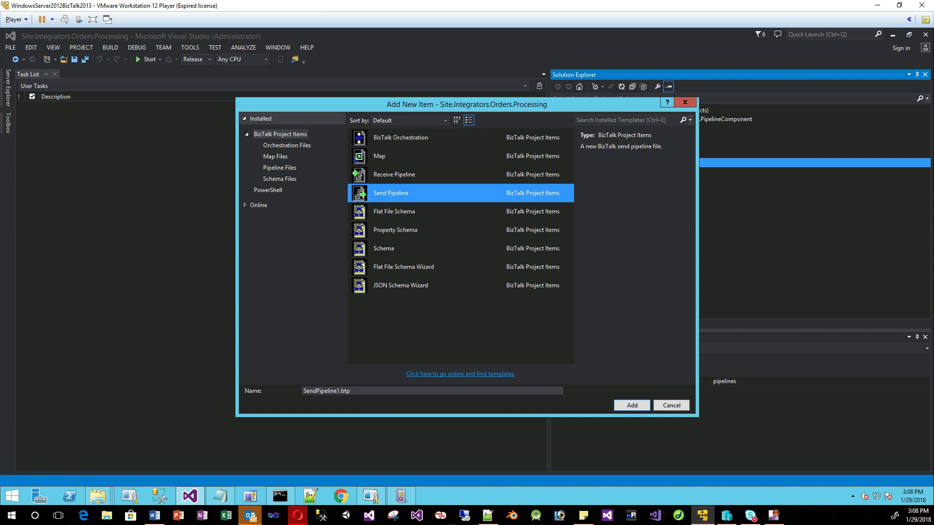
Name the new send pipeline OrdersToHadoop.btp and add it to the project.
left_click(324, 391)
left_click_drag(340, 391, 302, 392)
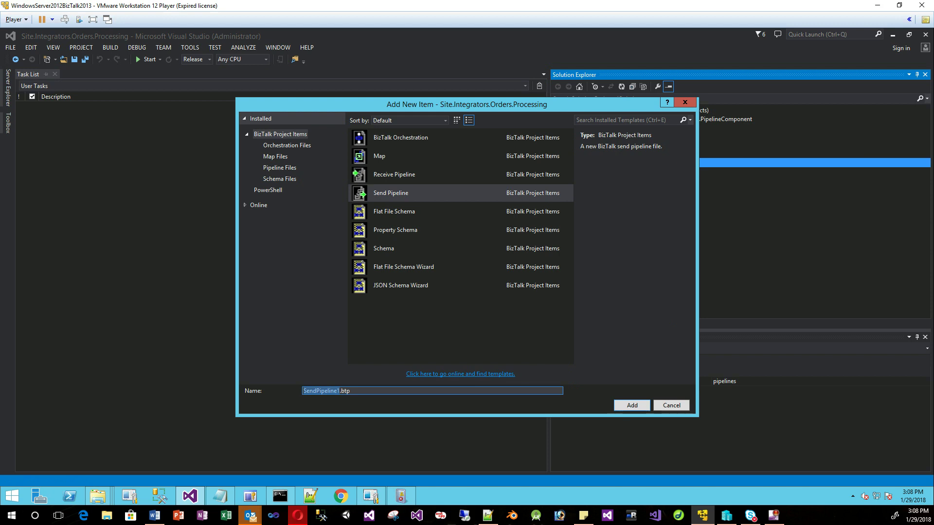
left_click(316, 391)
left_click_drag(337, 391, 303, 391)
type("o")
type("rdewrs")
key("BackSpace")
key("BackSpace")
key("BackSpace")
type("rsToHadoop")
key("Delete")
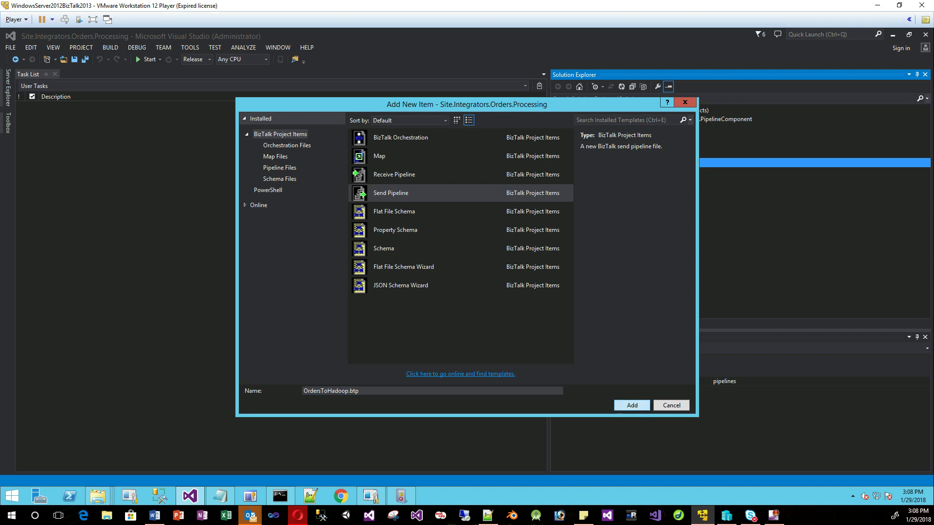
key("Return")
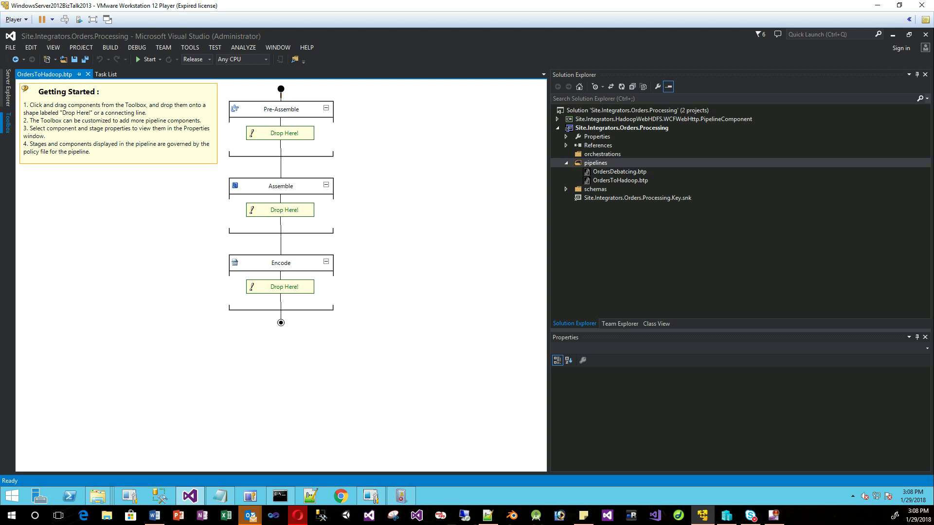
Place the Hadoop WebHDFS component in the Pre-Assemble stage of the pipeline.
left_click(8, 122)
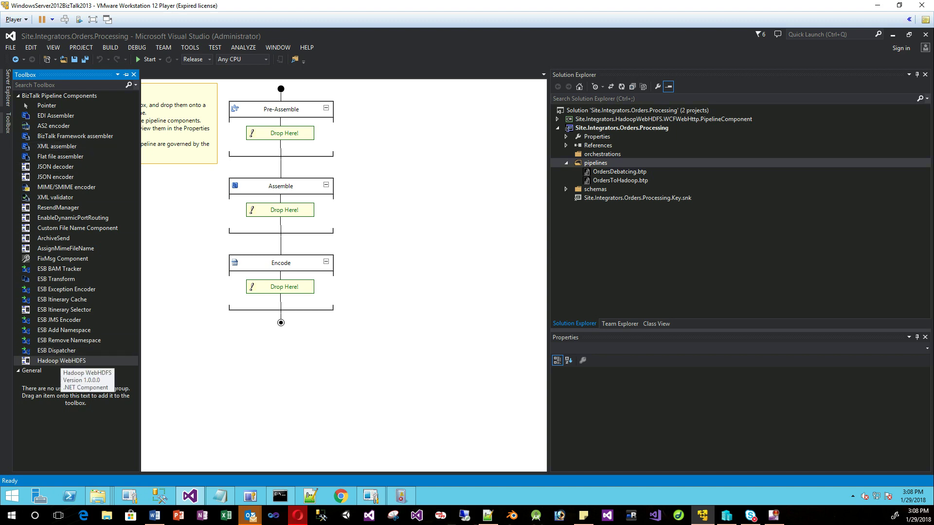
left_click(61, 361)
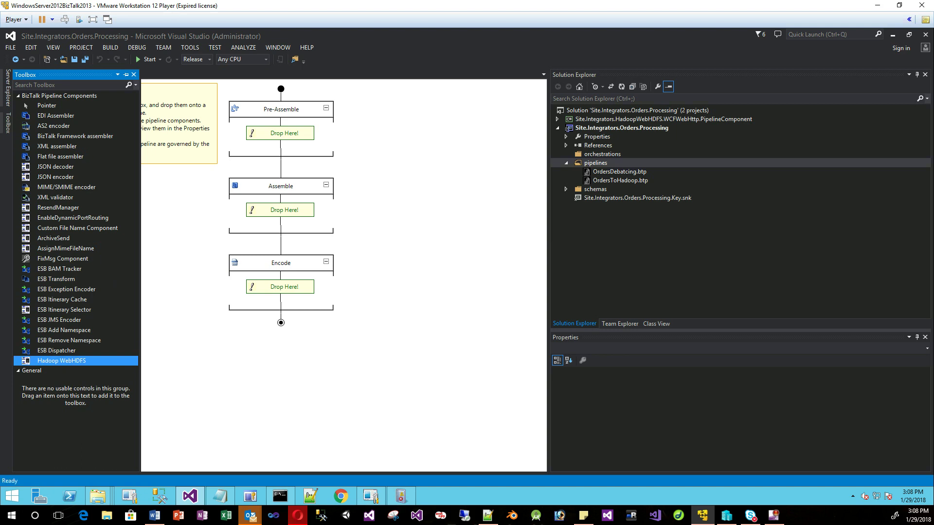
left_click_drag(61, 360, 277, 127)
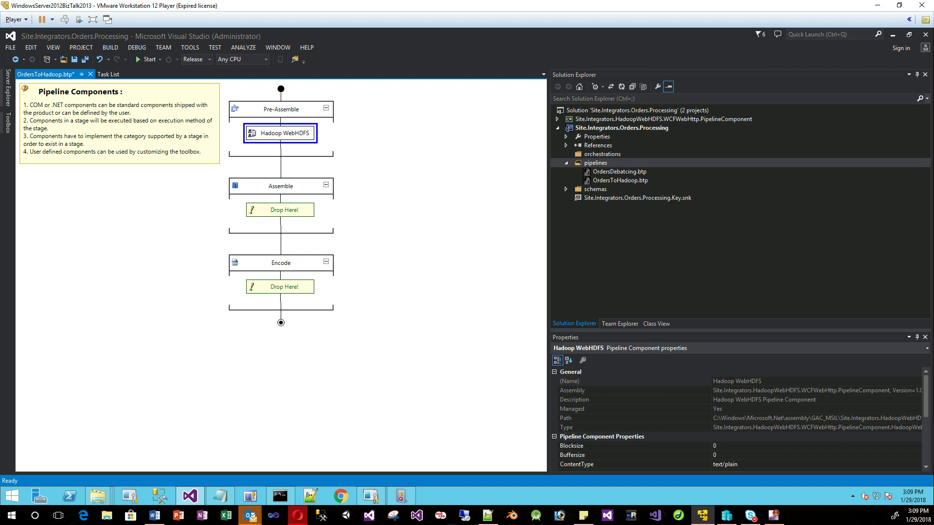
Set the Hadoop WebHDFS component's RemoteHost property to quickstart.cloudera.
left_click_drag(741, 331, 740, 159)
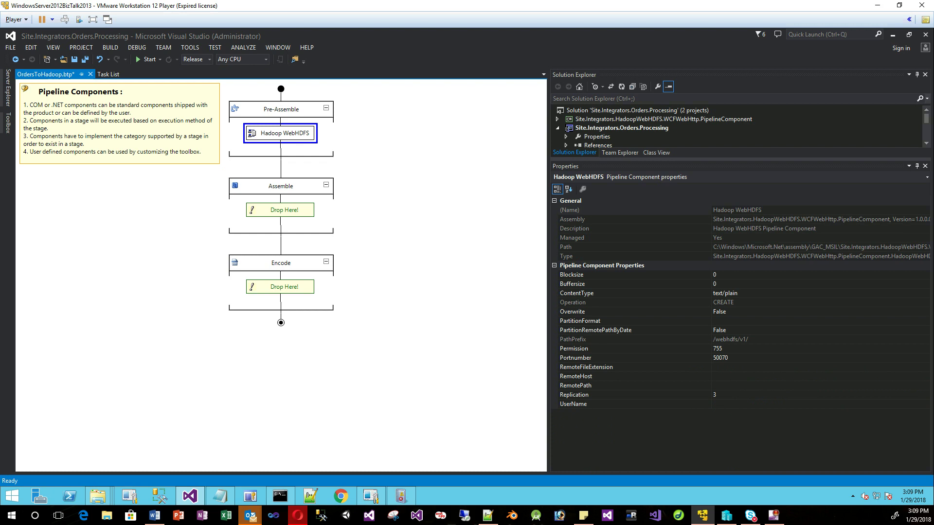
left_click(740, 376)
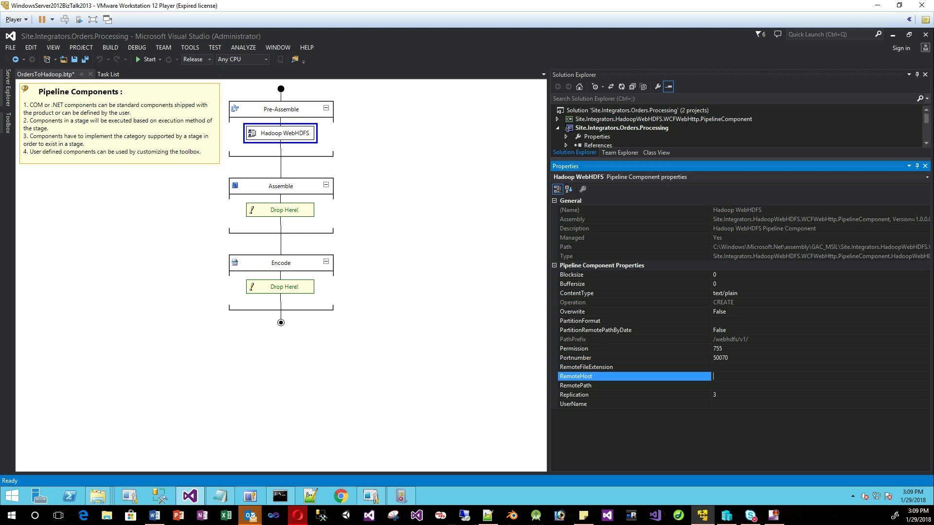
type("quickstart.clou")
key("BackSpace")
key("BackSpace")
key("BackSpace")
key("BackSpace")
type("cloudera")
Set the component's RemotePath to data/orders and its RemoteFileExtension to xml.
left_click(729, 385)
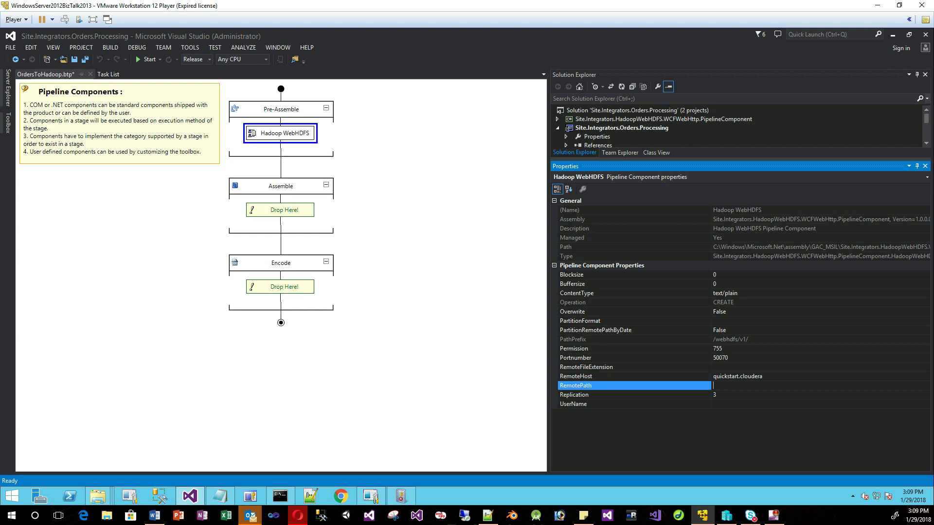
type("data/orde")
left_click(720, 367)
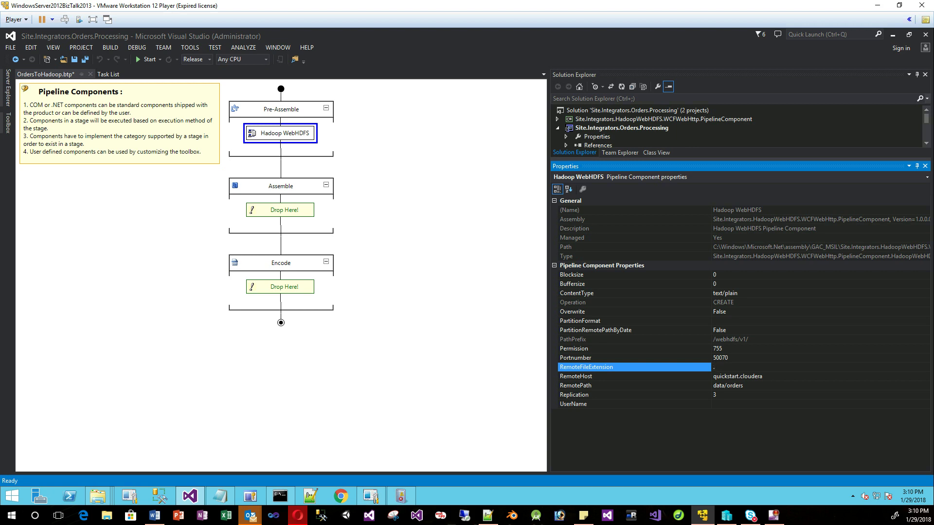
key("BackSpace")
key("BackSpace")
type("xm")
Set the Hadoop WebHDFS component's UserName property to yarn.
left_click(715, 394)
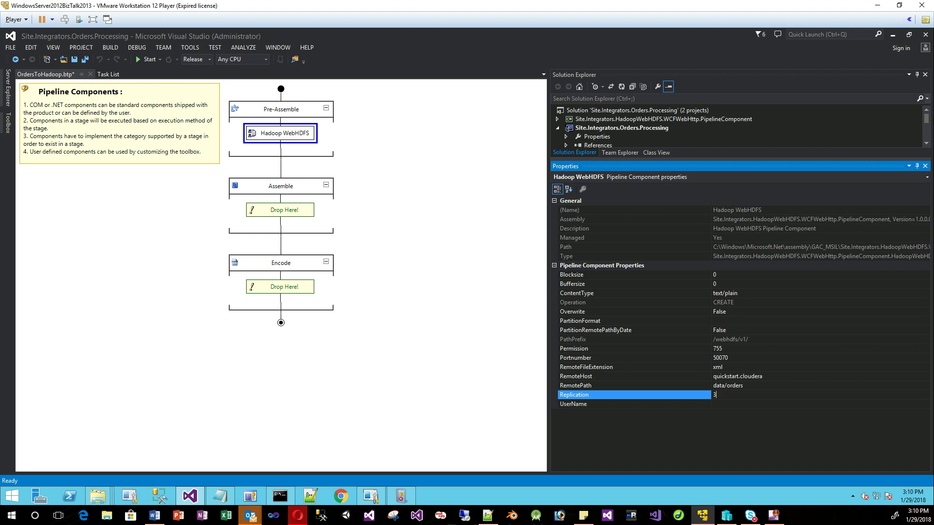
key("Tab")
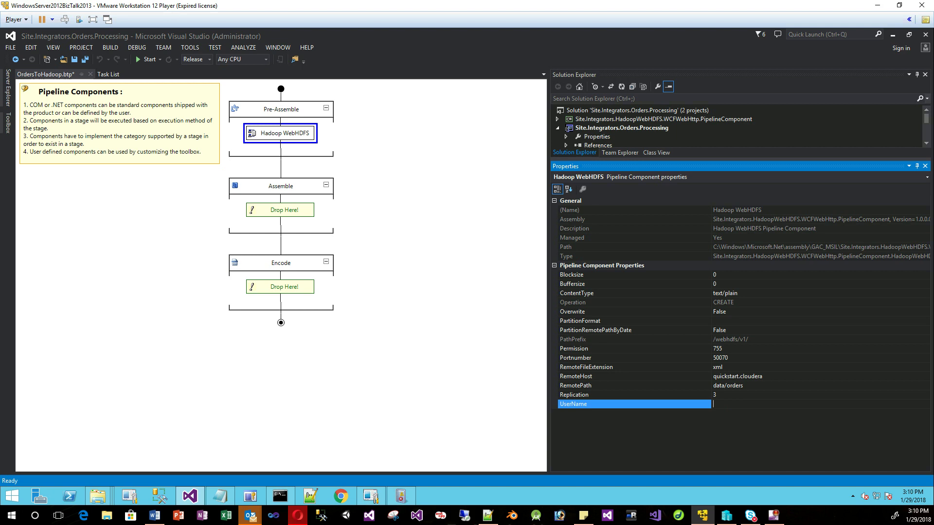
type("yarn")
Set the component's PartitionRemotePathByDate property to True.
left_click(725, 330)
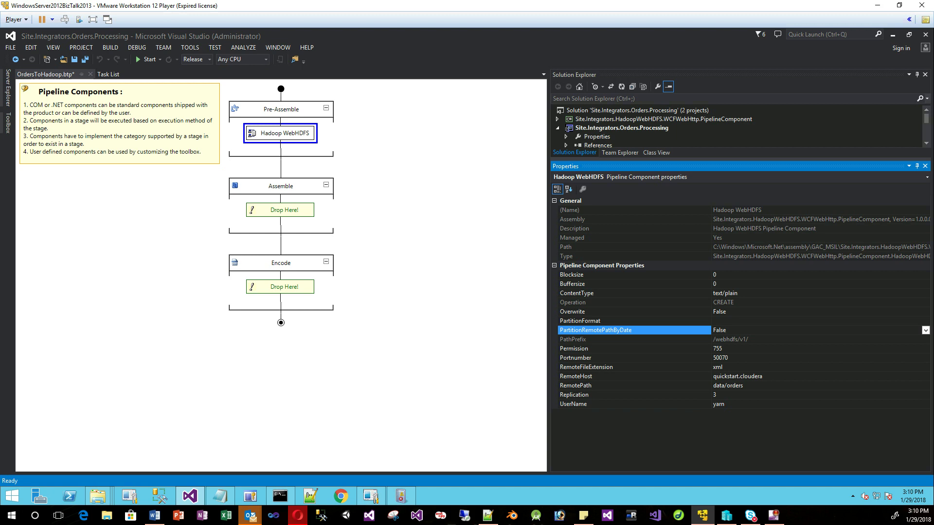
left_click(925, 330)
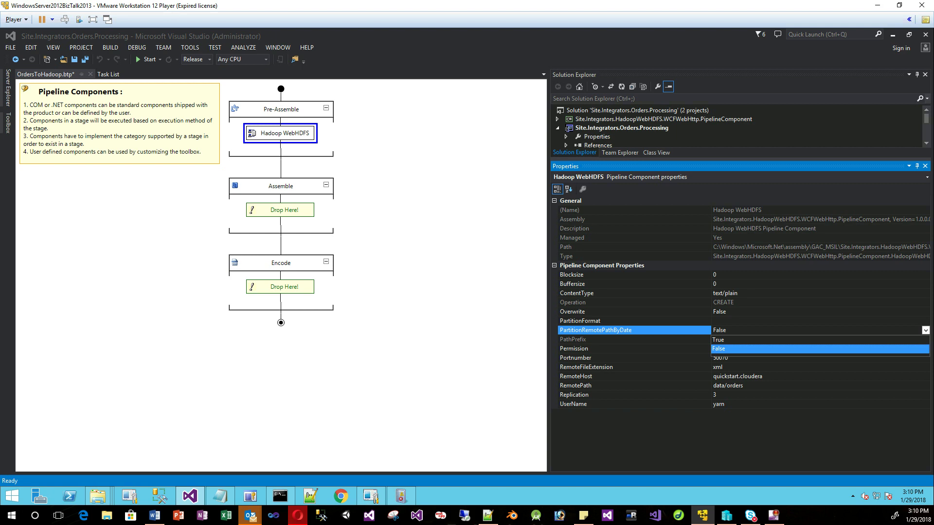
key("Up")
key("Return")
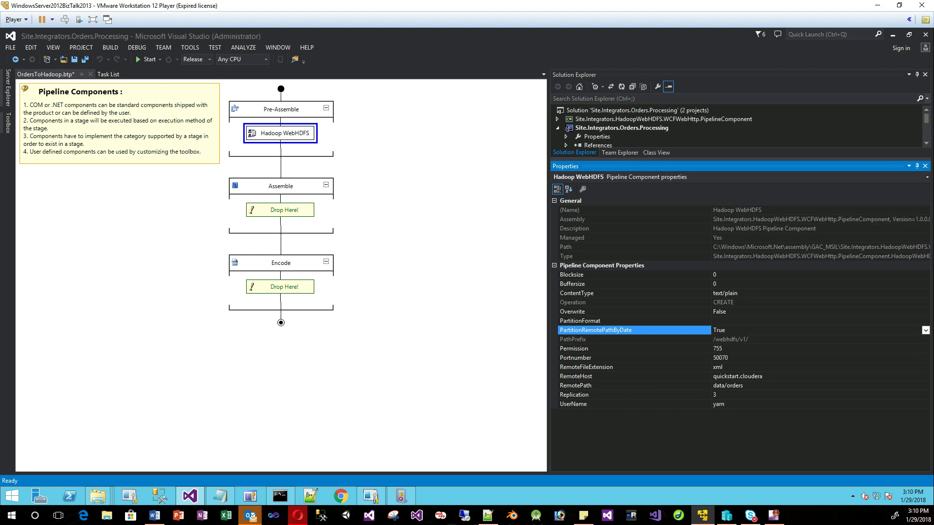
Set the component's PartitionFormat to the year, month and day pattern /yyyy/MM/dd.
key("Up")
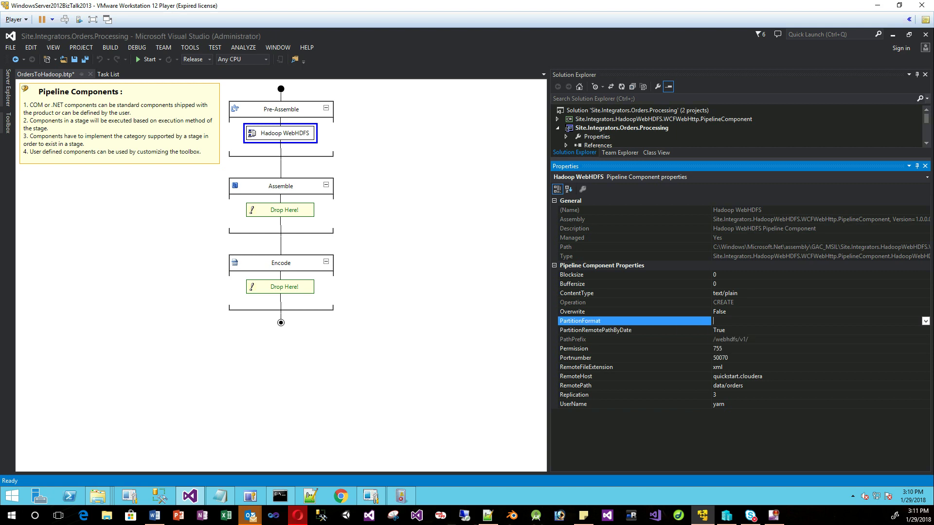
left_click(926, 322)
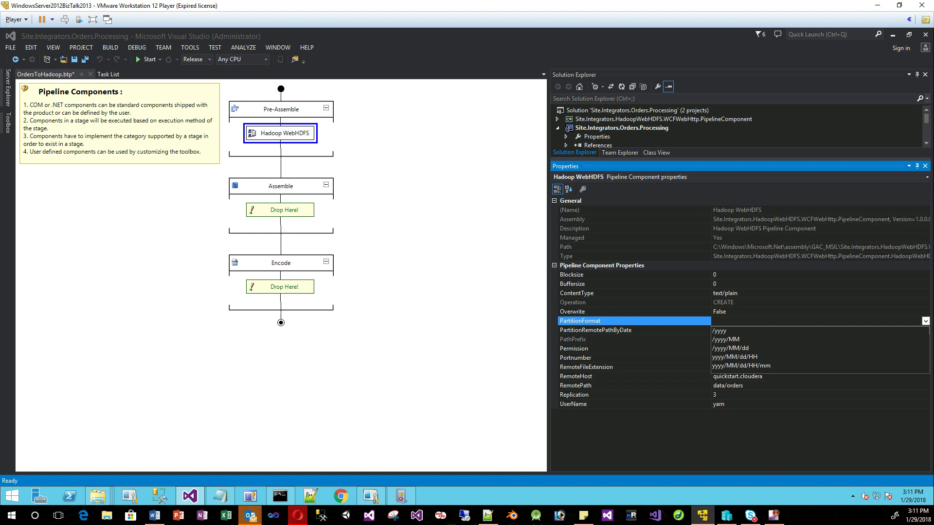
left_click(726, 339)
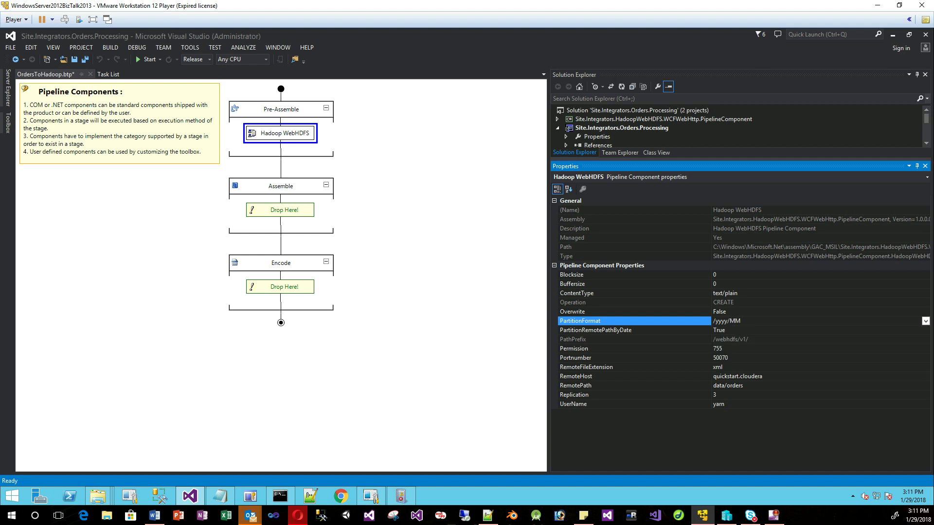
left_click(926, 321)
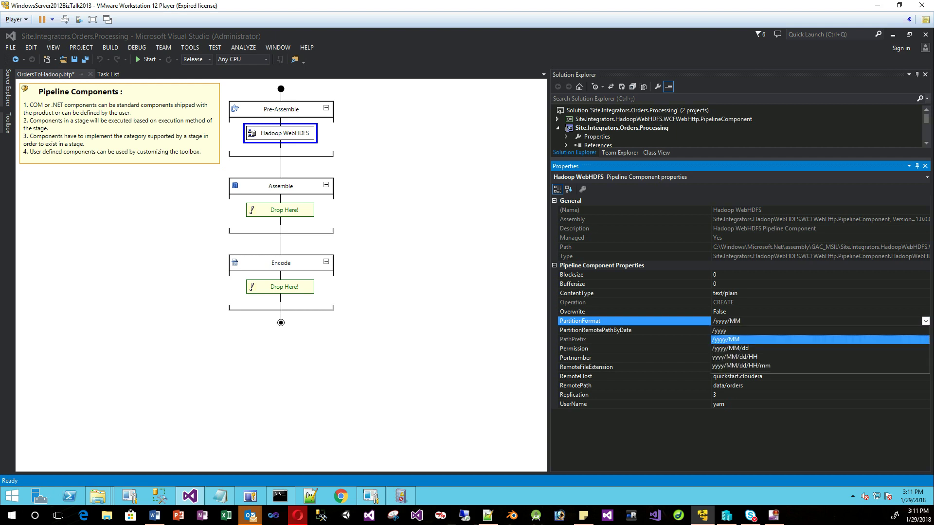
left_click(730, 348)
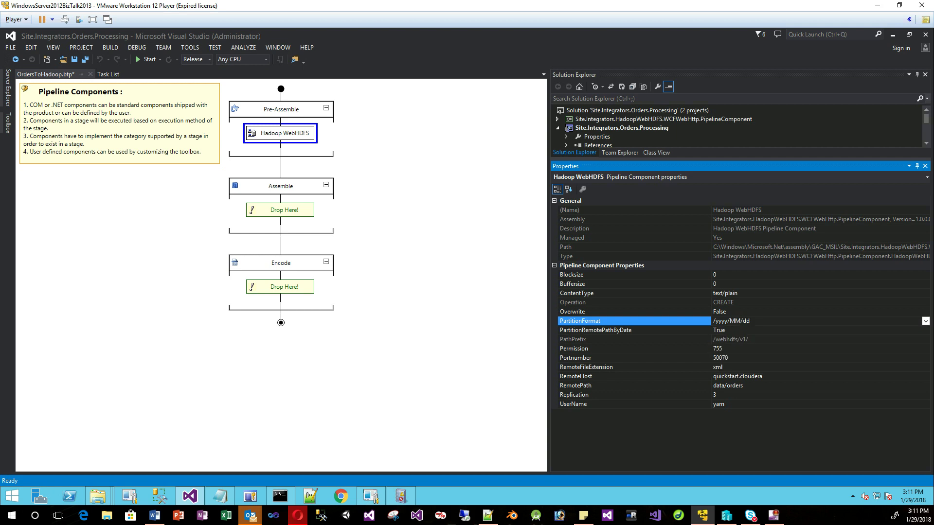
Review the Overwrite, ContentType, Buffersize and Blocksize properties of the Hadoop WebHDFS component.
left_click(719, 312)
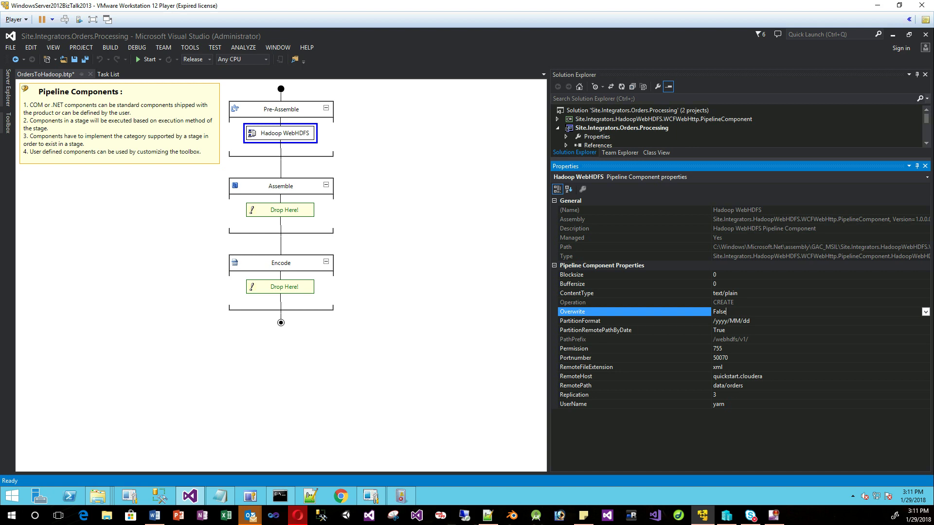
left_click(577, 293)
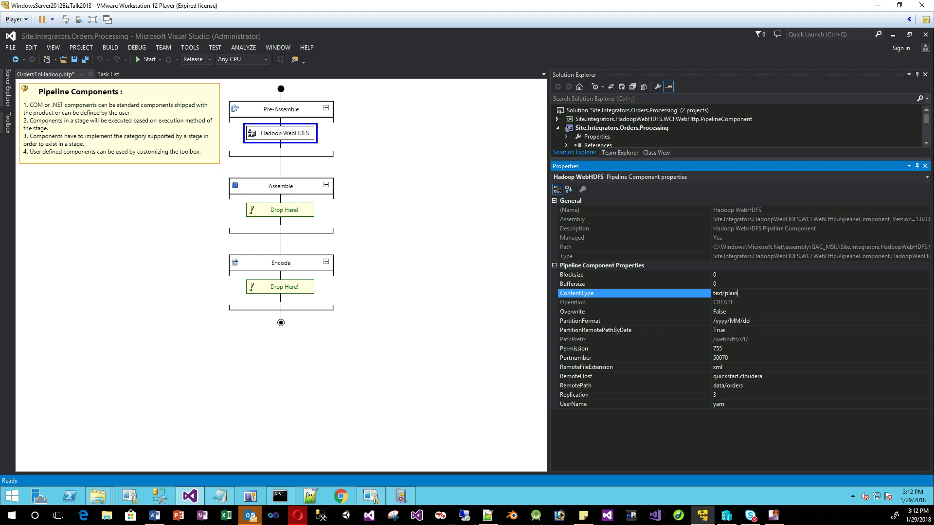
left_click(715, 283)
left_click(715, 275)
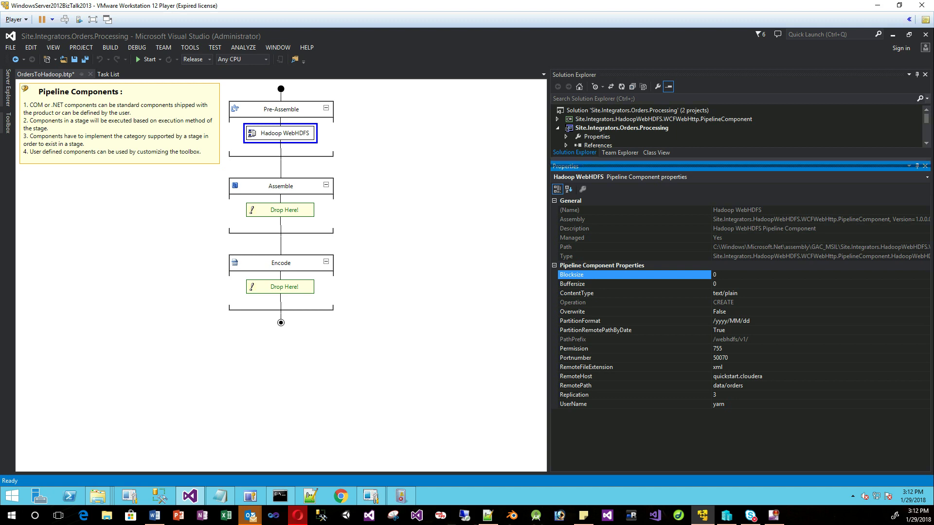
Save the configured OrdersToHadoop pipeline.
left_click_drag(730, 159, 729, 291)
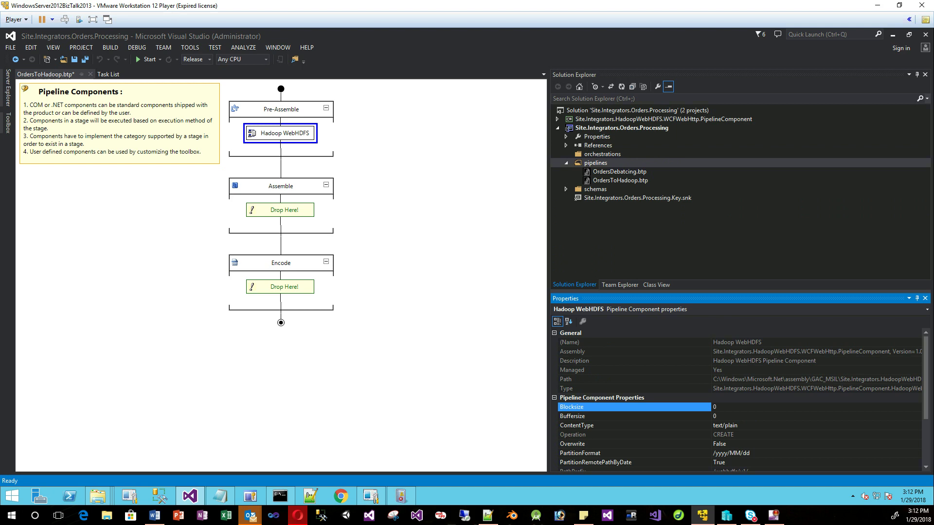
key("ctrl+s")
left_click(10, 48)
left_click(29, 149)
Rebuild the Site.Integrators.Orders.Processing project and deploy it to BizTalk Server.
right_click(614, 128)
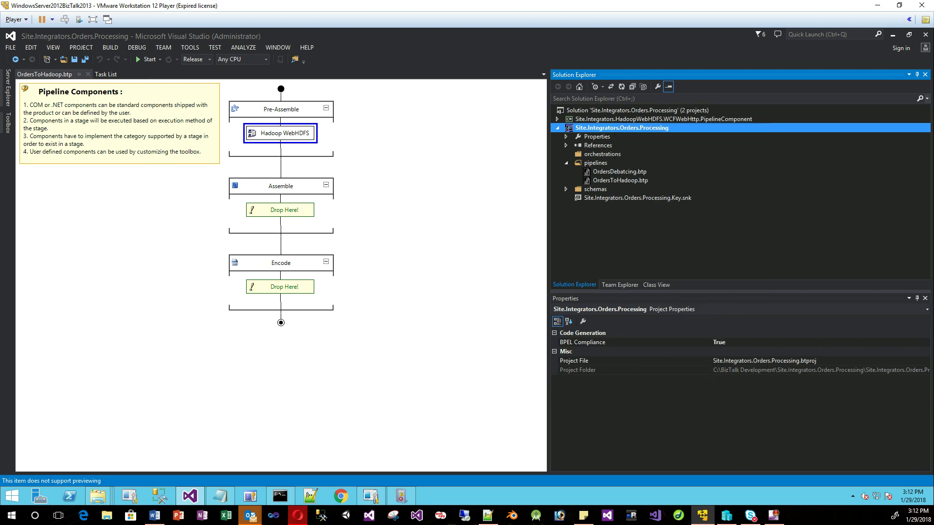
left_click(641, 145)
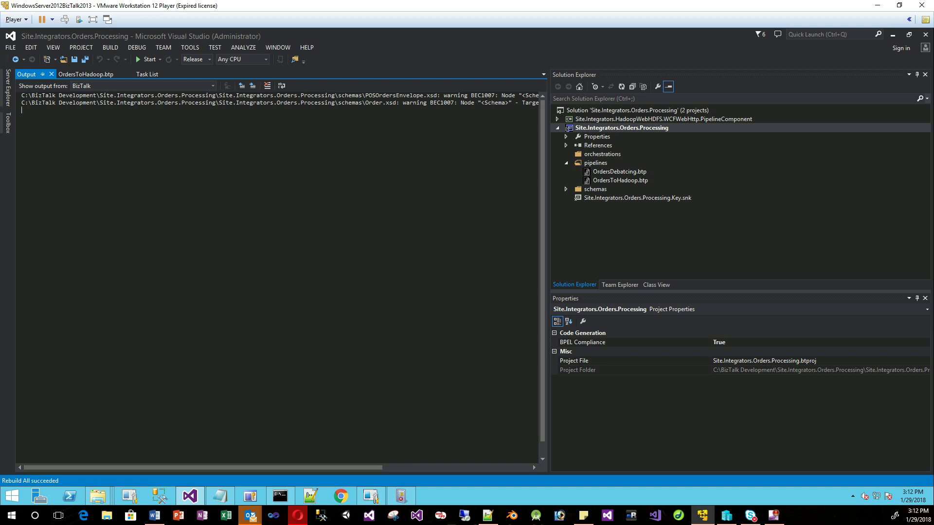
right_click(605, 128)
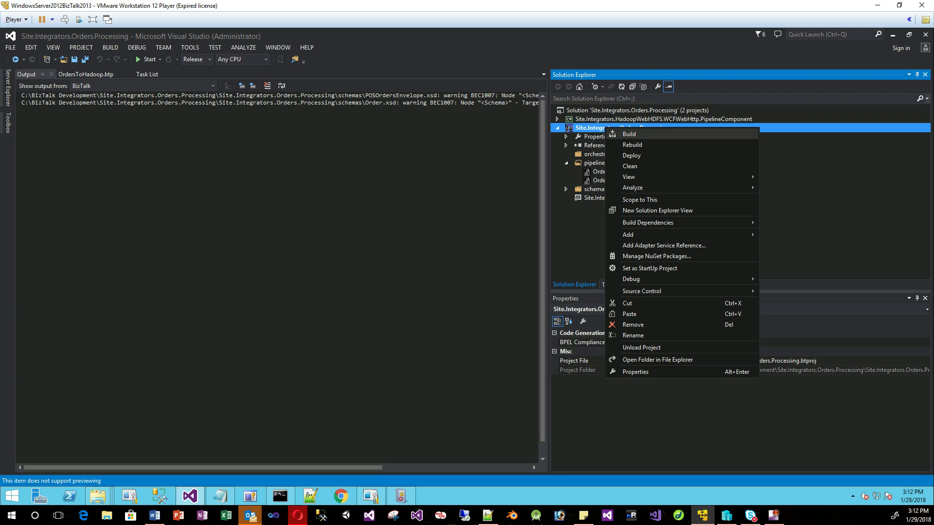
key("Down")
key("Down")
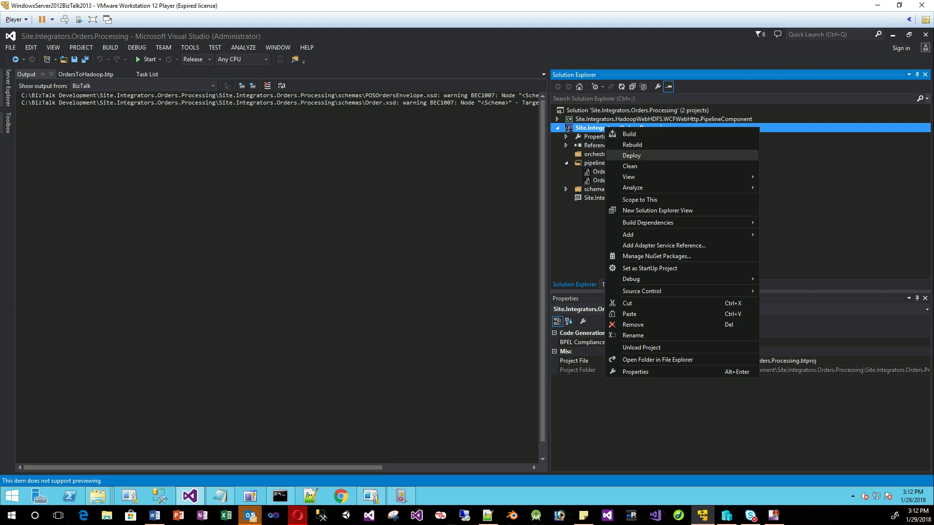
key("Return")
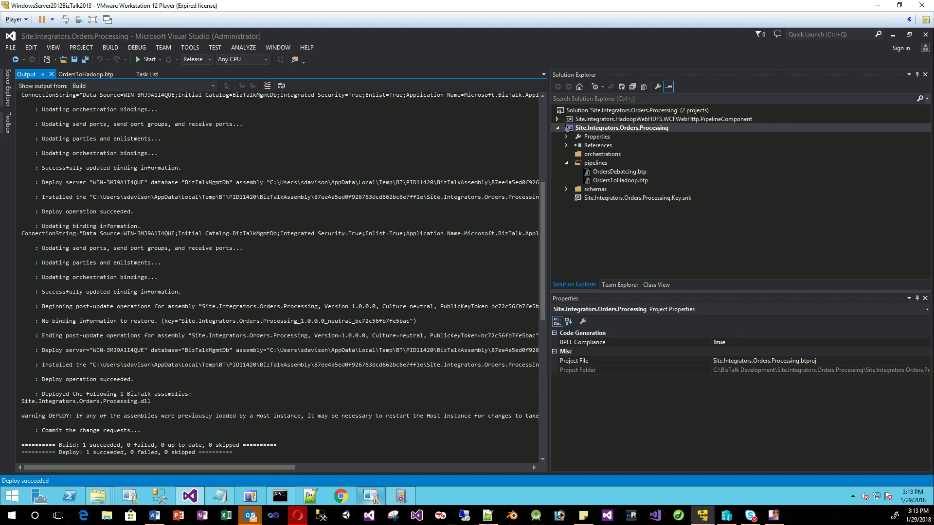
Switch to the BizTalk Server Administration Console, refresh the applications and expand Site.Integrators.Orders.Processing.
left_click(370, 496)
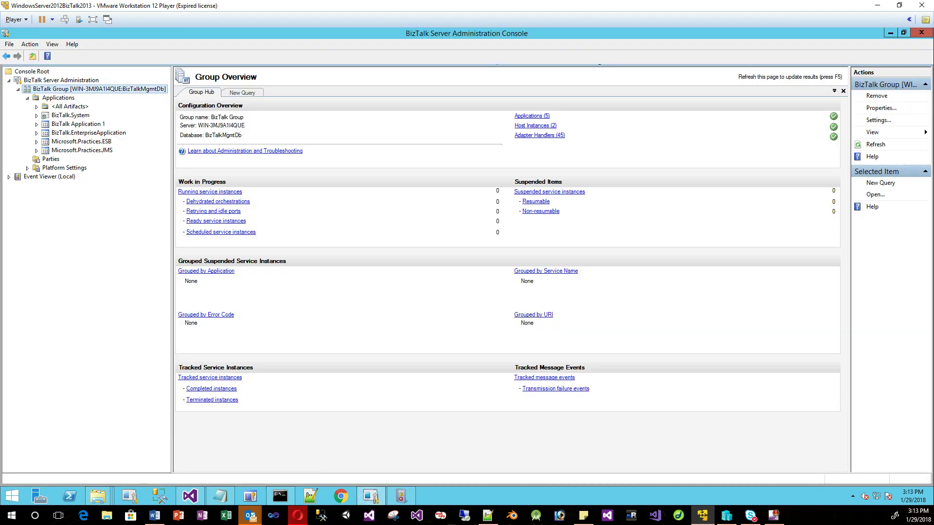
right_click(59, 98)
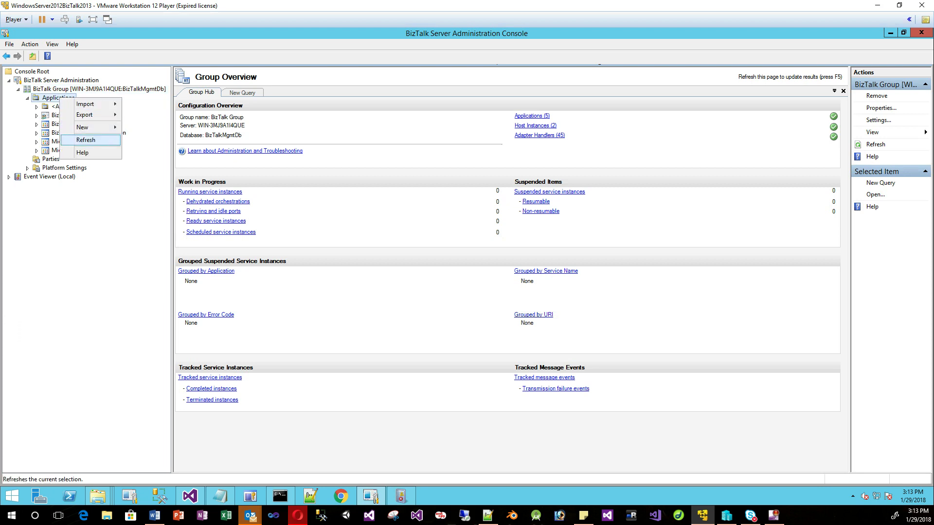
left_click(86, 140)
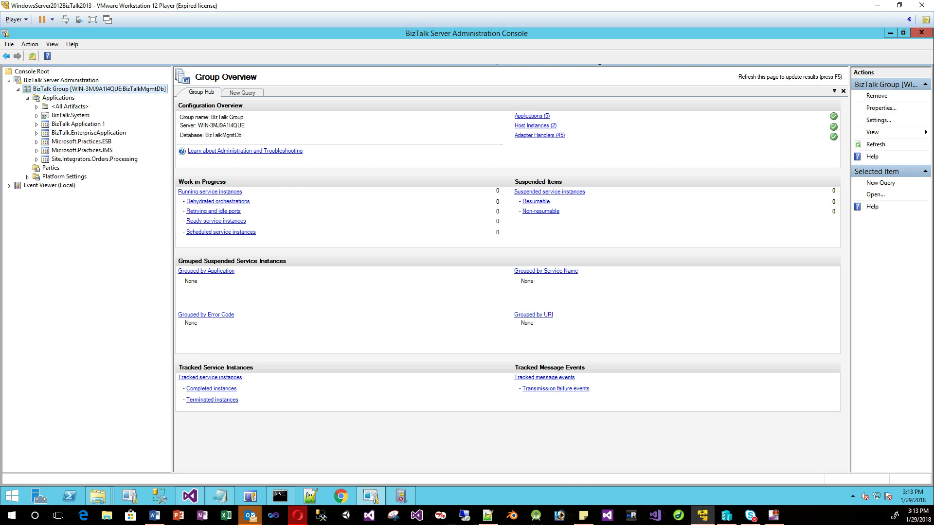
left_click(94, 159)
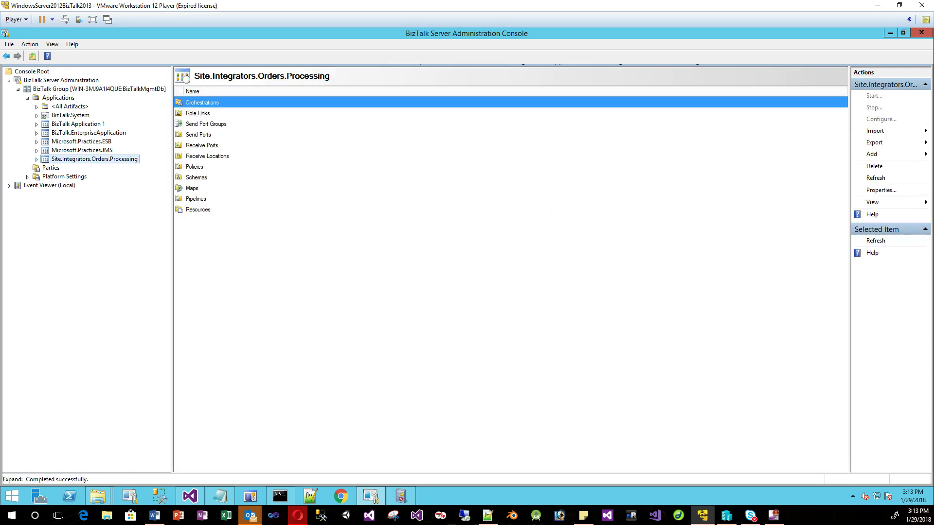
key("Right")
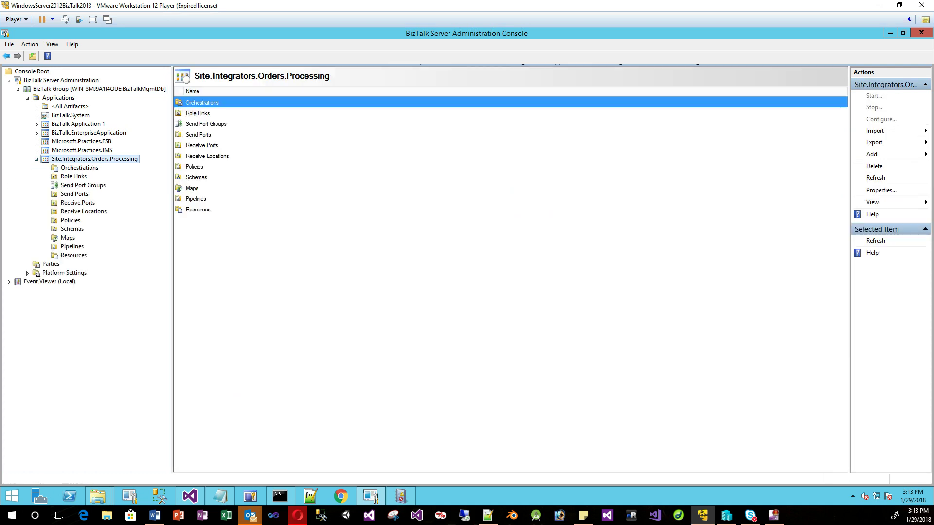
Start a new one-way receive port in the Site.Integrators.Orders.Processing application and copy its default name.
left_click(74, 194)
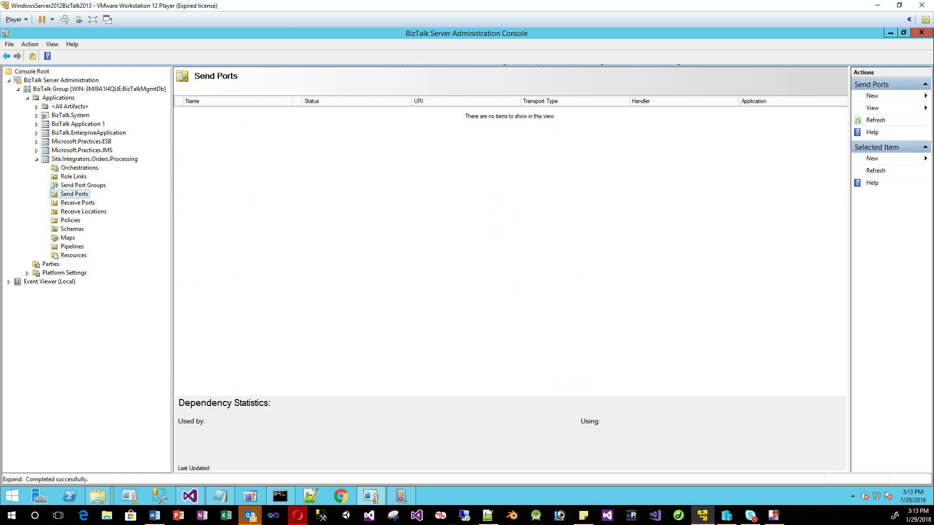
left_click(84, 211)
left_click(77, 203)
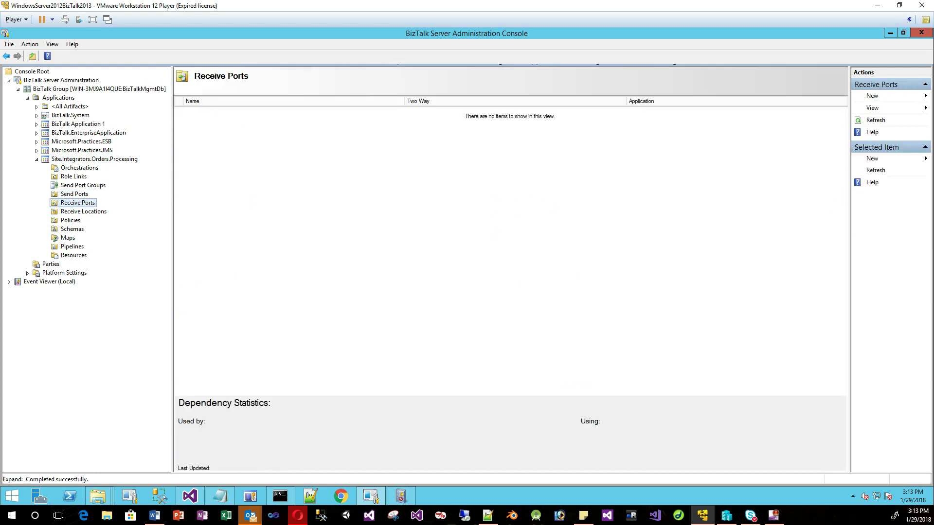
right_click(261, 167)
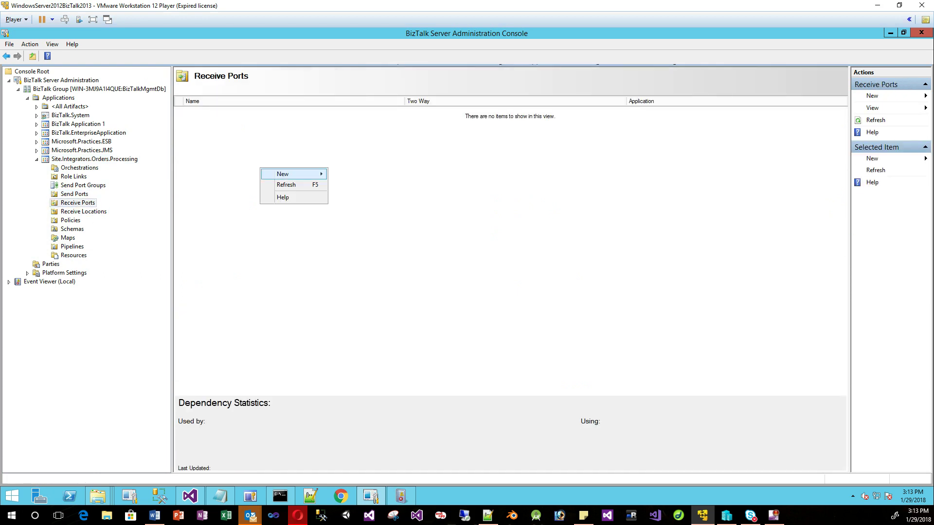
mouse_move(292, 174)
left_click(372, 173)
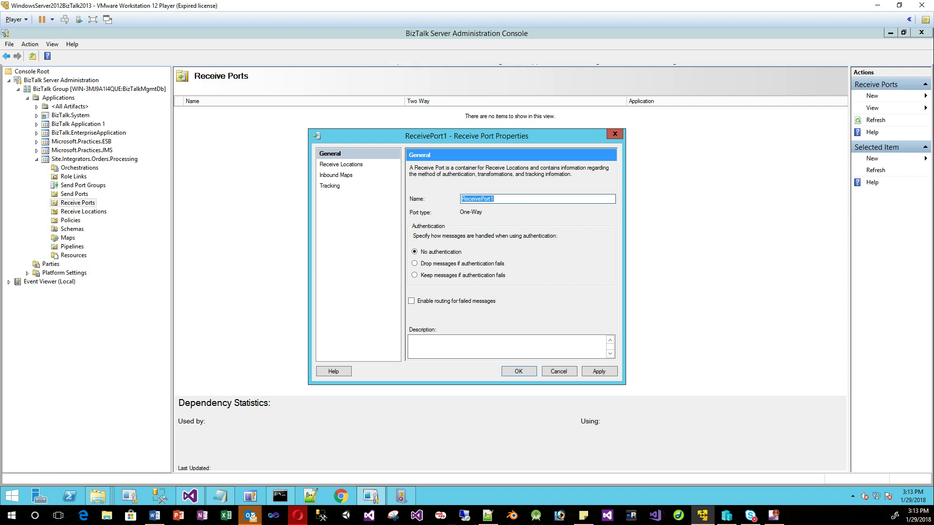
right_click(477, 199)
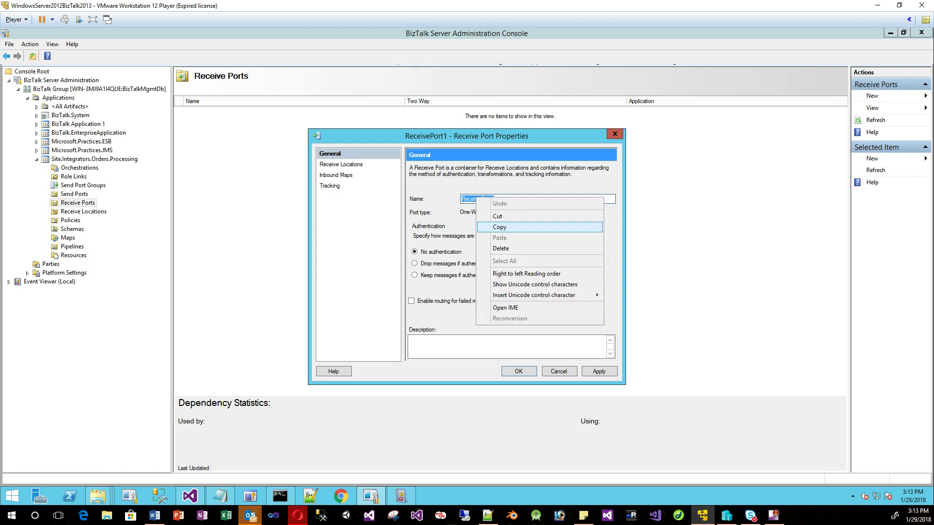
left_click(492, 227)
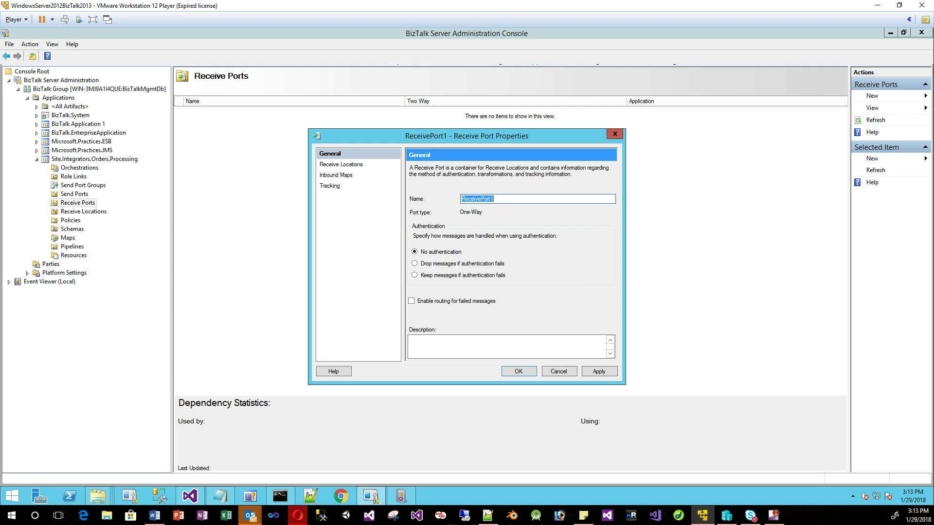
Add a new receive location to the receive port and set its transport type to FILE.
left_click(345, 165)
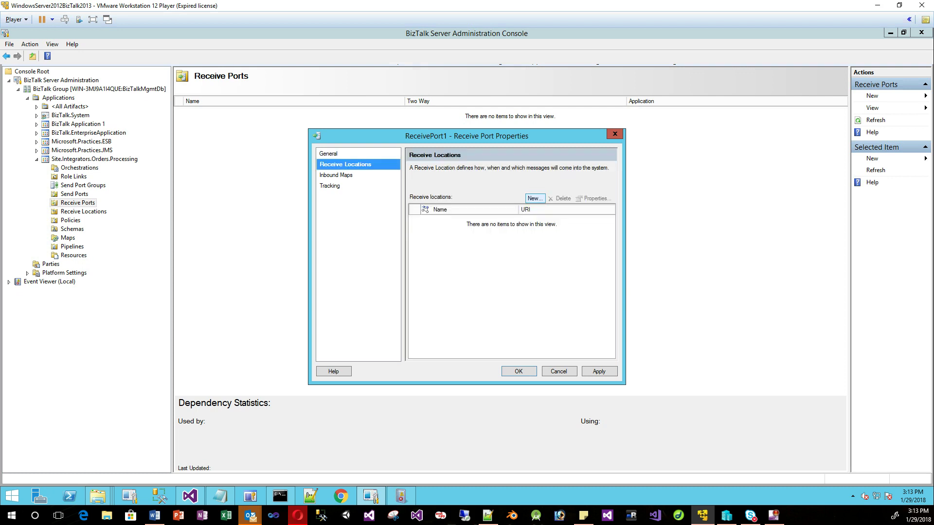
left_click(535, 198)
left_click(523, 243)
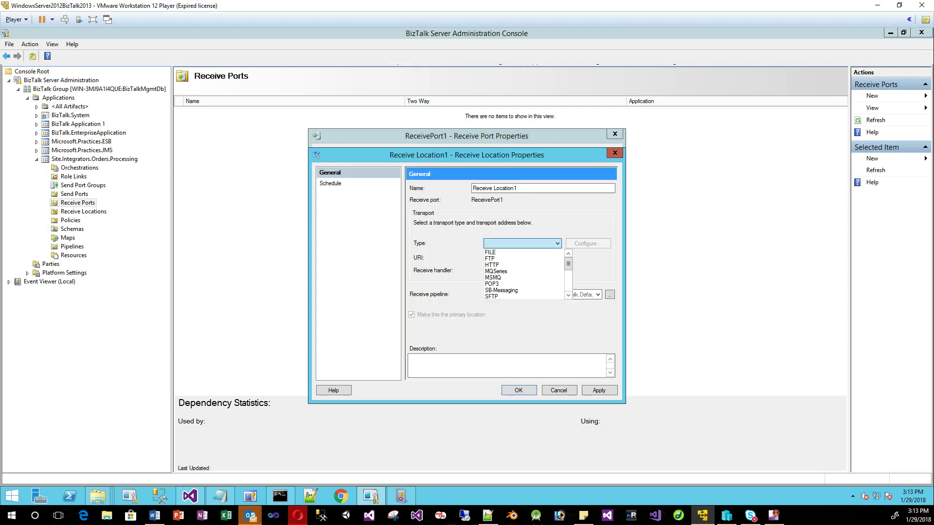
left_click(497, 252)
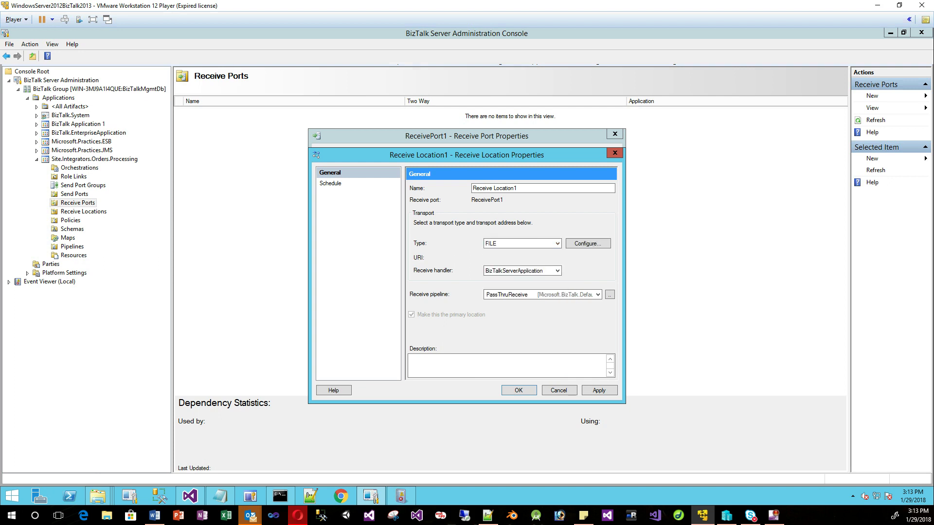
left_click_drag(462, 155, 400, 156)
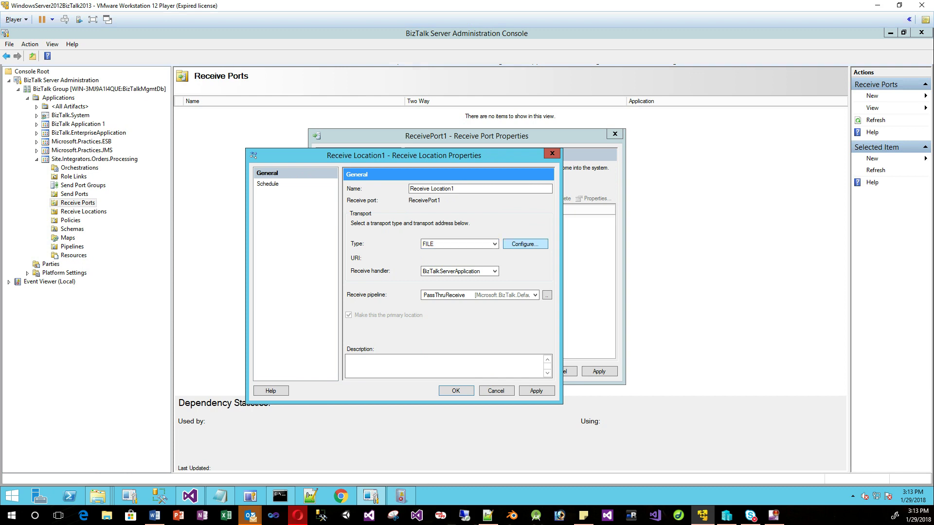
Configure the FILE transport to read from the receive folder C:\Data\POSSystem\in and apply the transport settings.
left_click(525, 244)
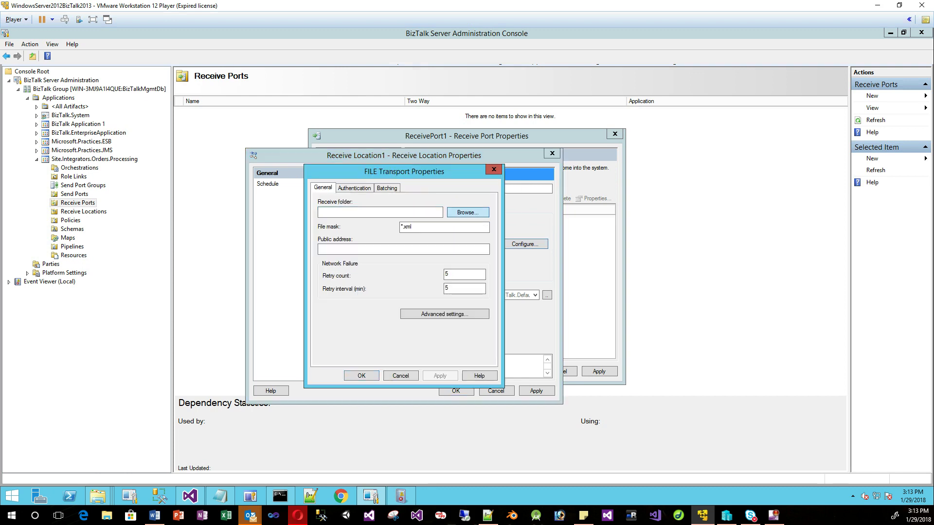
left_click(468, 212)
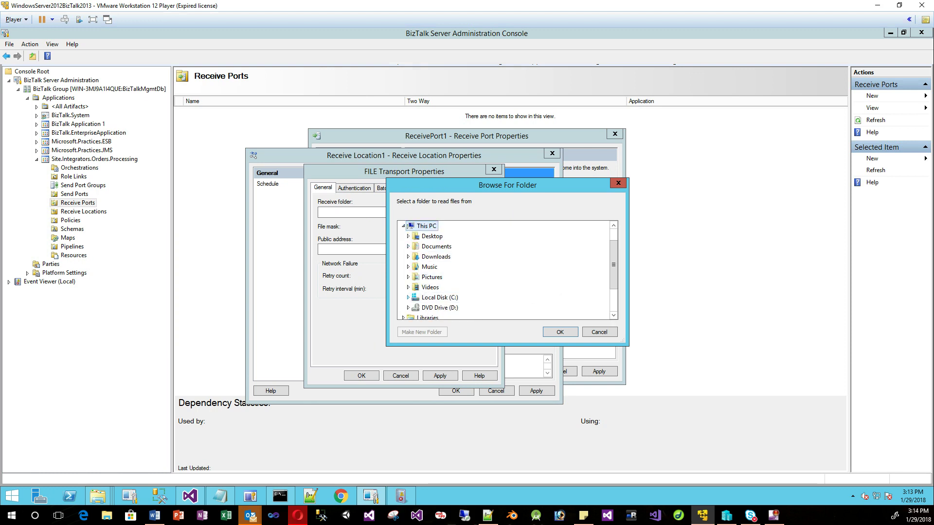
left_click(408, 297)
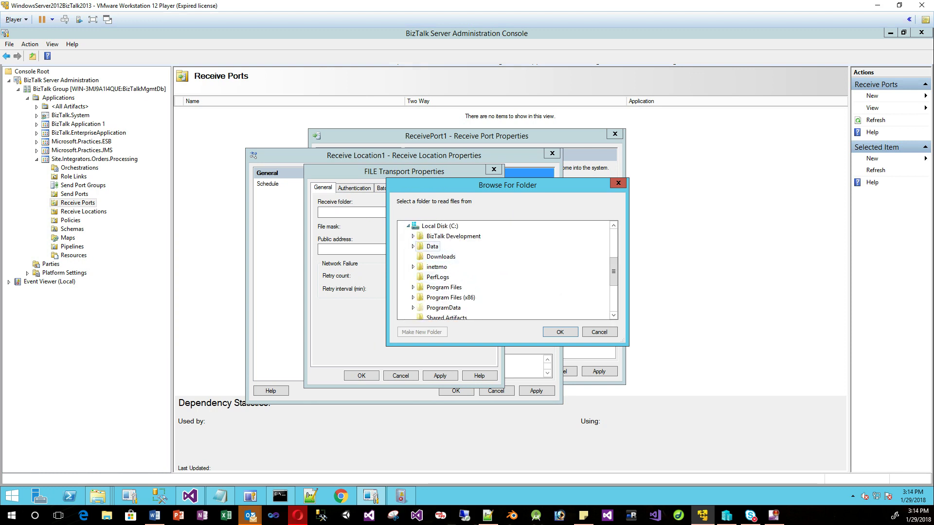
double_click(432, 247)
double_click(445, 277)
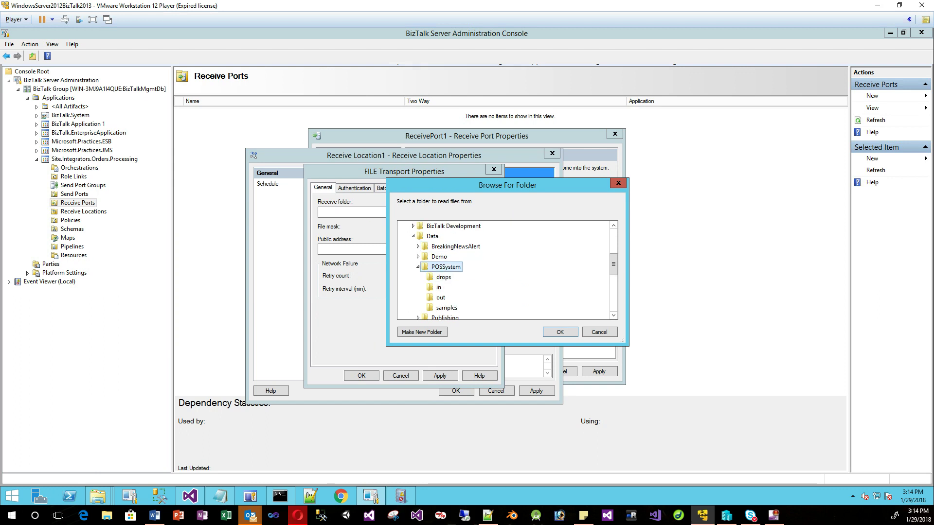
left_click(439, 287)
key("Return")
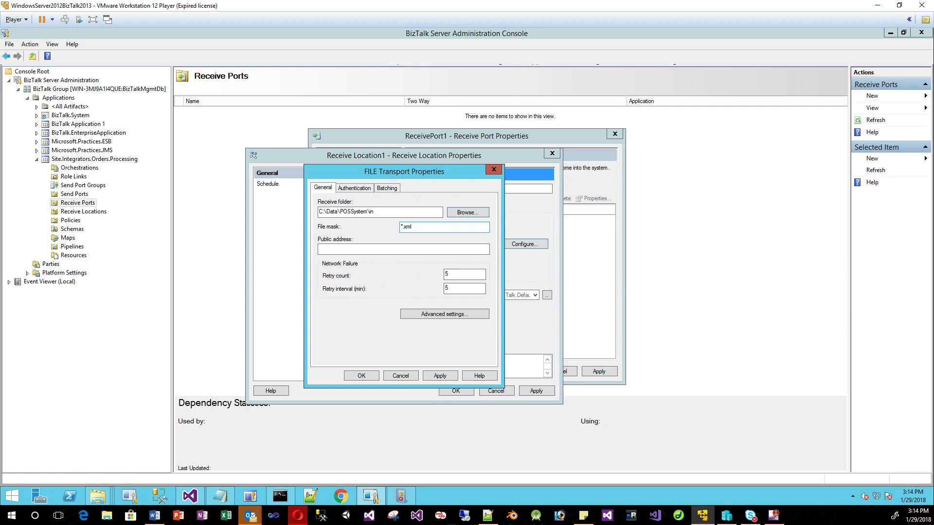
left_click(411, 227)
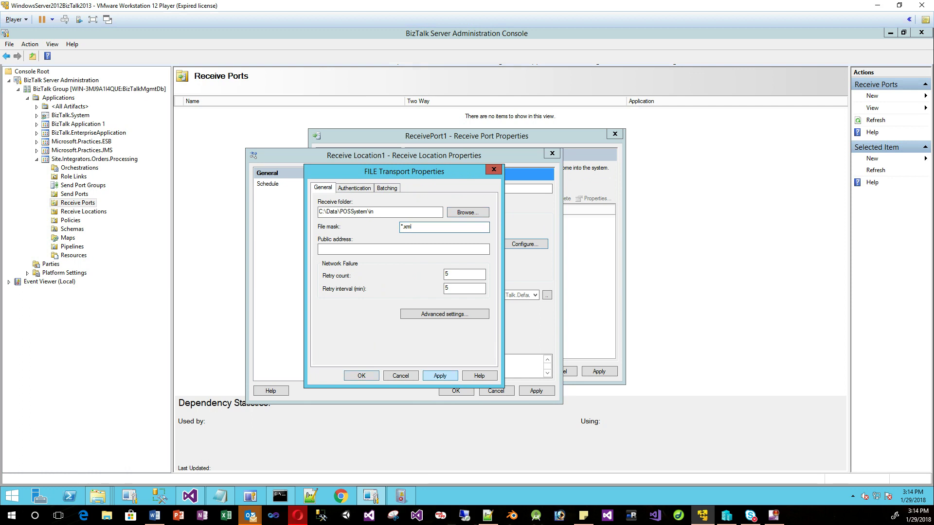
left_click(440, 375)
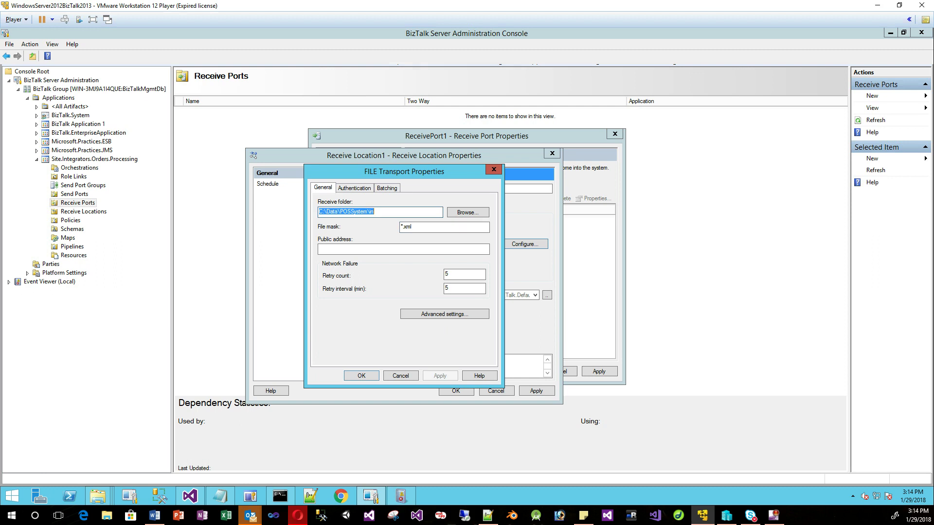
key("Return")
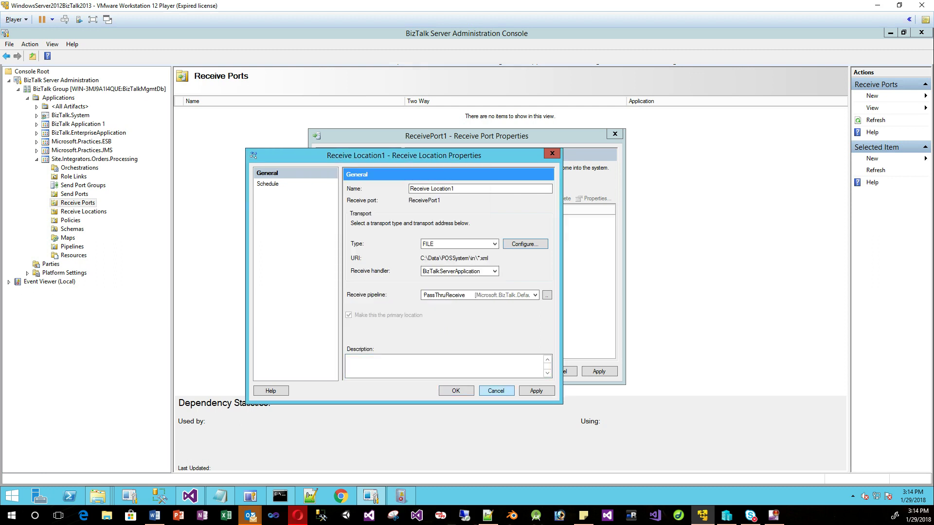
Save the receive location and its receive port, and show the application's receive locations.
key("alt+a")
key("Return")
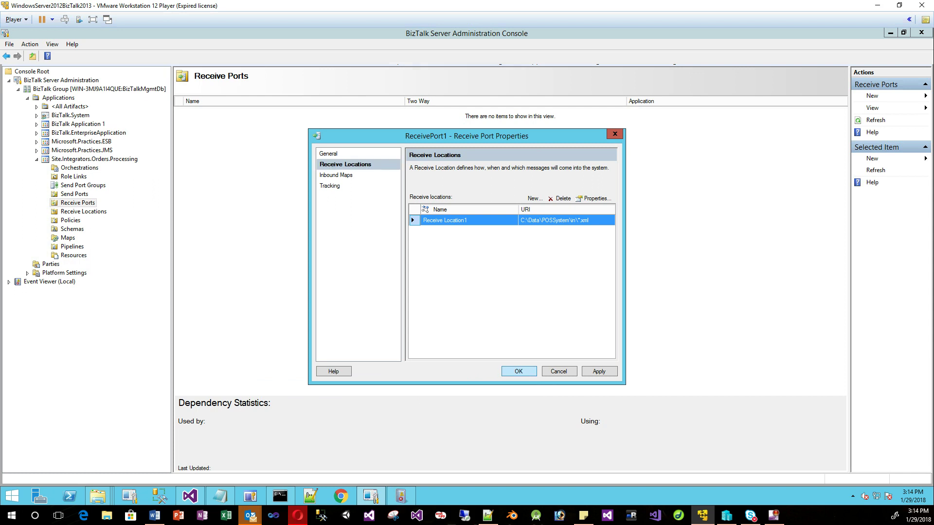
key("Return")
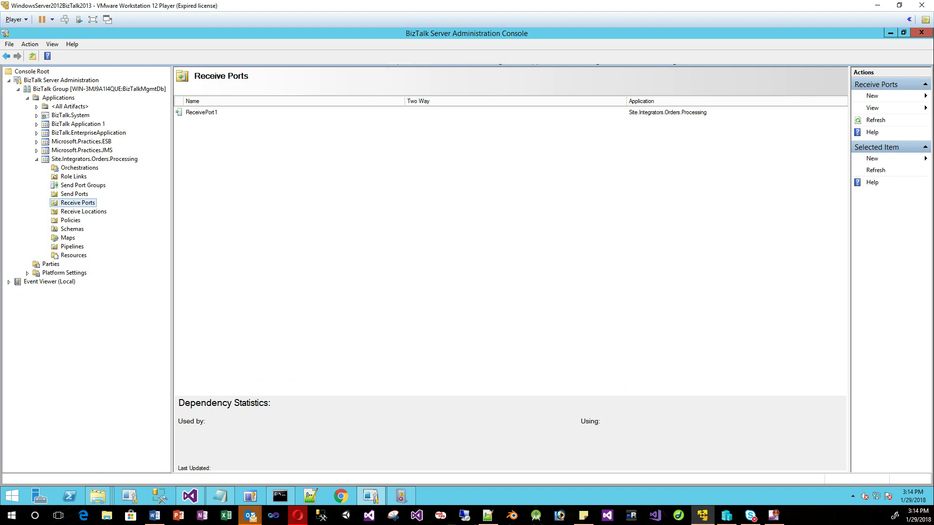
left_click(84, 211)
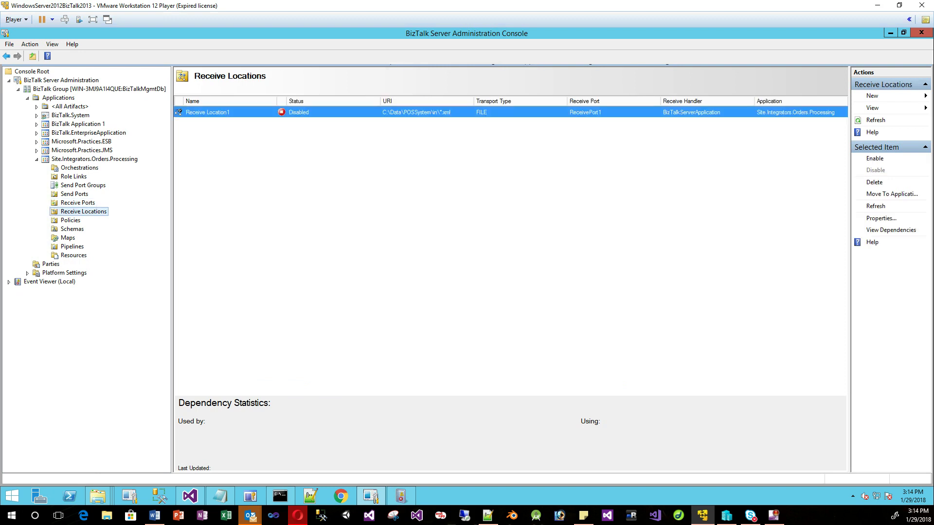
Start a new static one-way send port in the application and set its transport type to WCF-WebHttp.
left_click(74, 194)
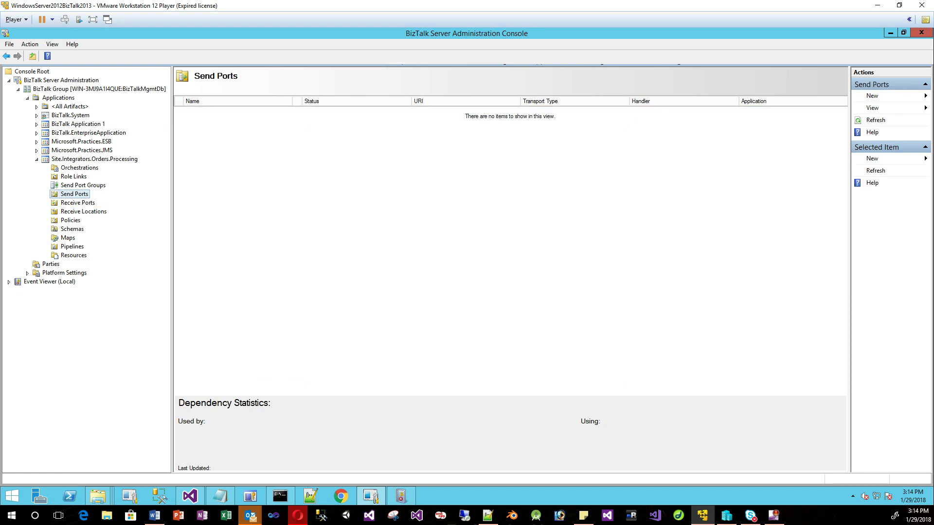
right_click(81, 194)
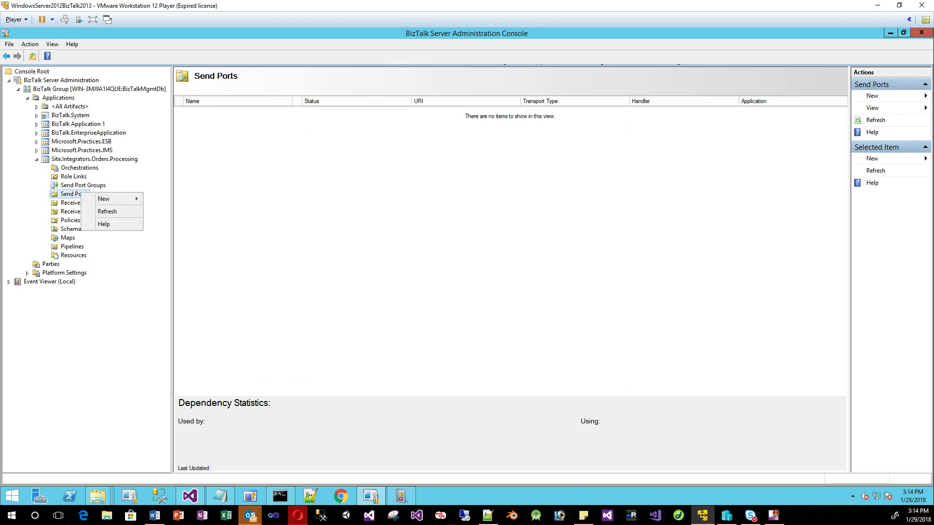
mouse_move(112, 198)
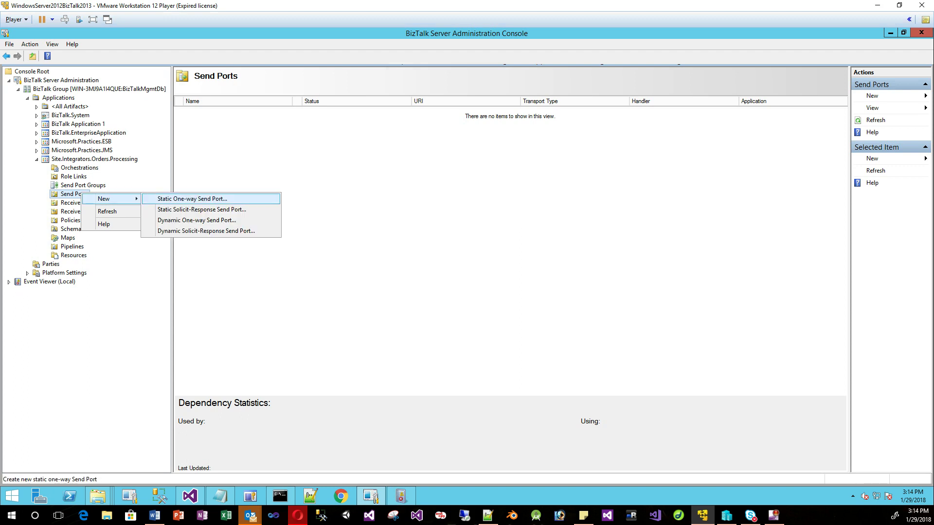
key("Return")
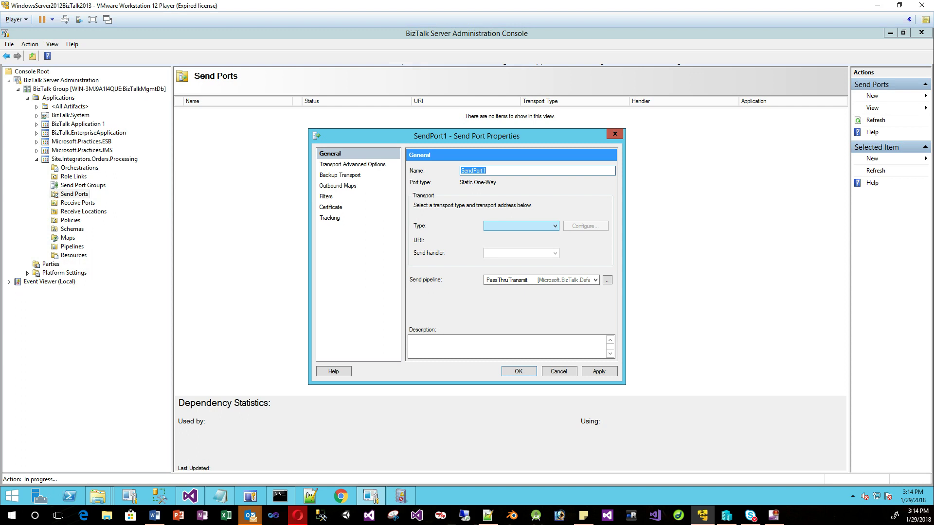
left_click(520, 226)
scroll(524, 256, "down", 5)
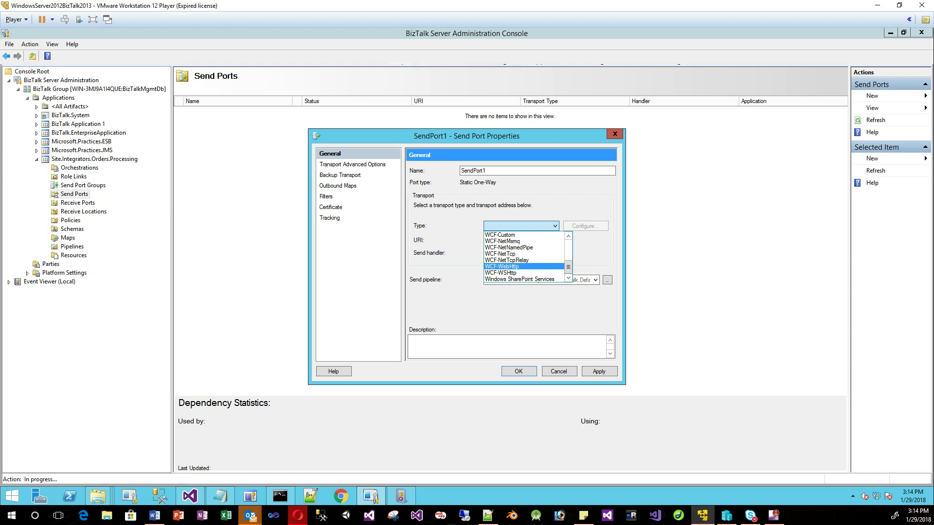
left_click(502, 267)
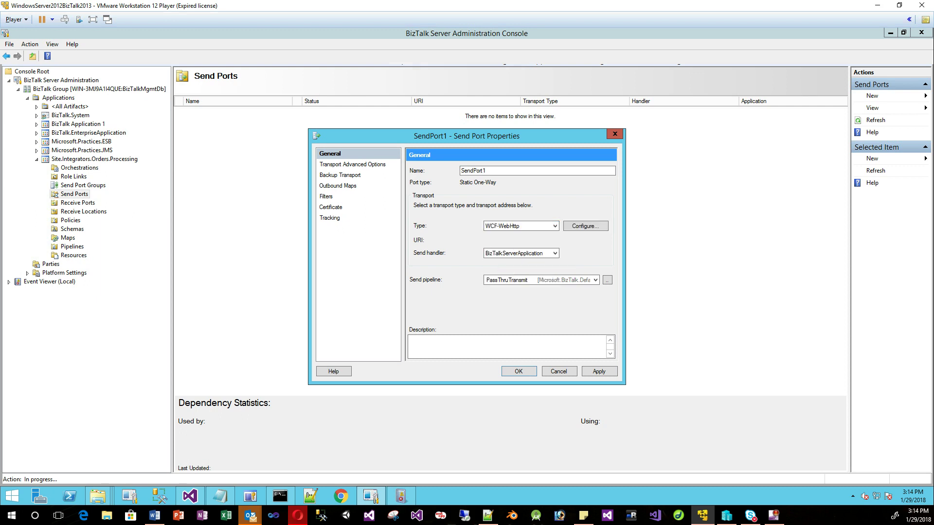
Set the send port's pipeline to OrdersToHadoop and open the pipeline's configuration.
left_click(595, 281)
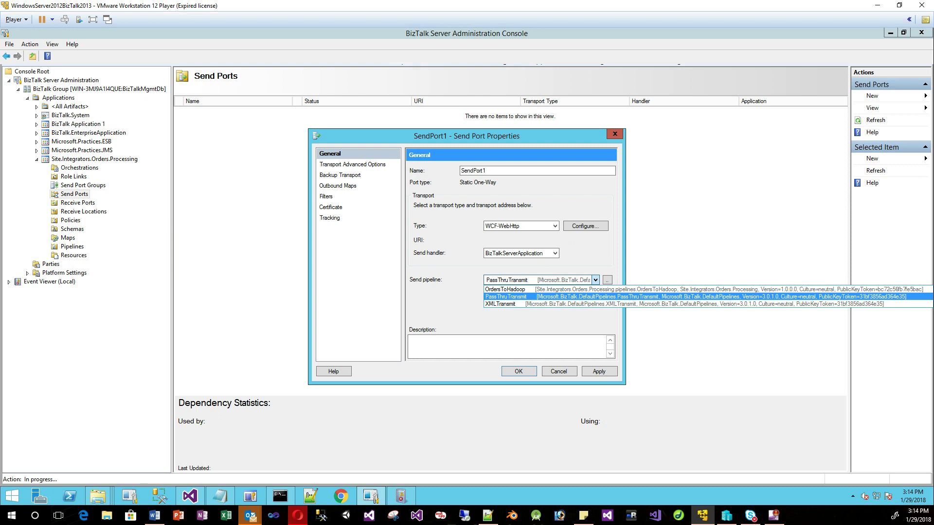
left_click(506, 289)
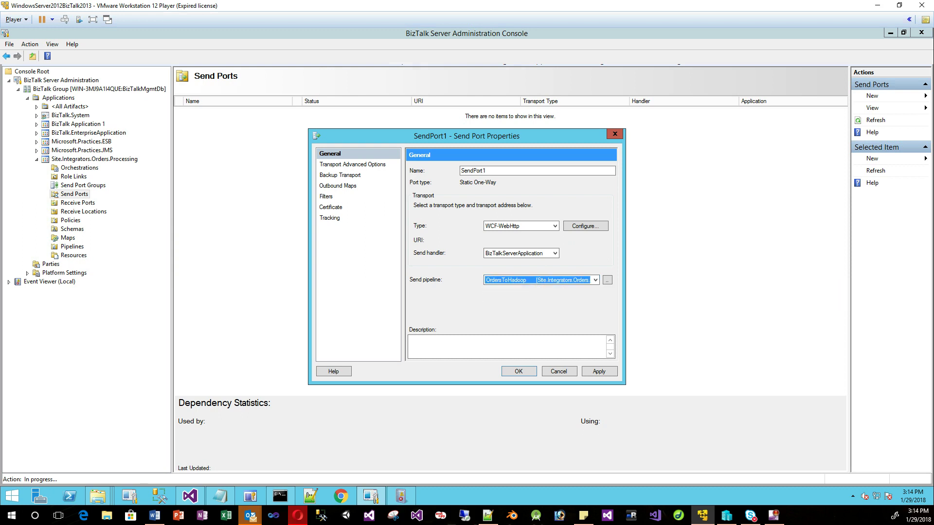
left_click(607, 281)
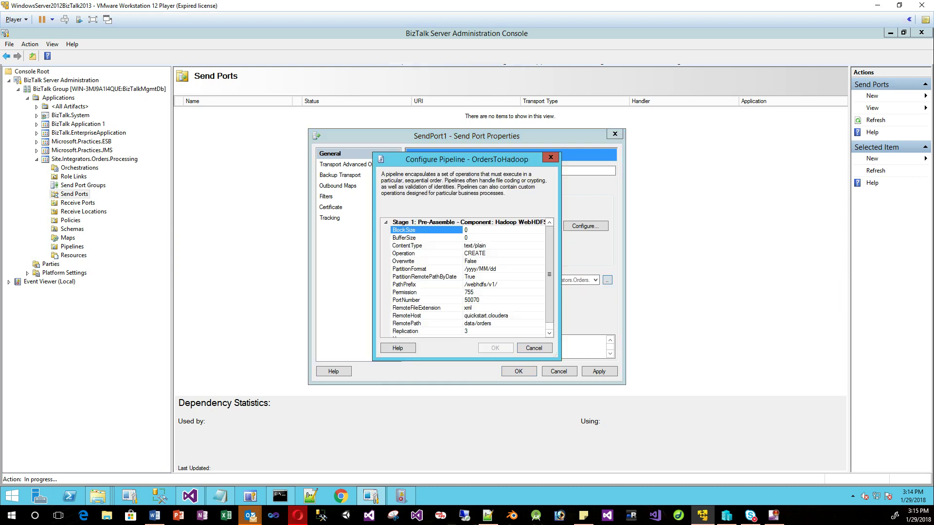
Review all Hadoop WebHDFS component settings of the OrdersToHadoop pipeline and close its configuration without changes.
left_click_drag(558, 359, 581, 404)
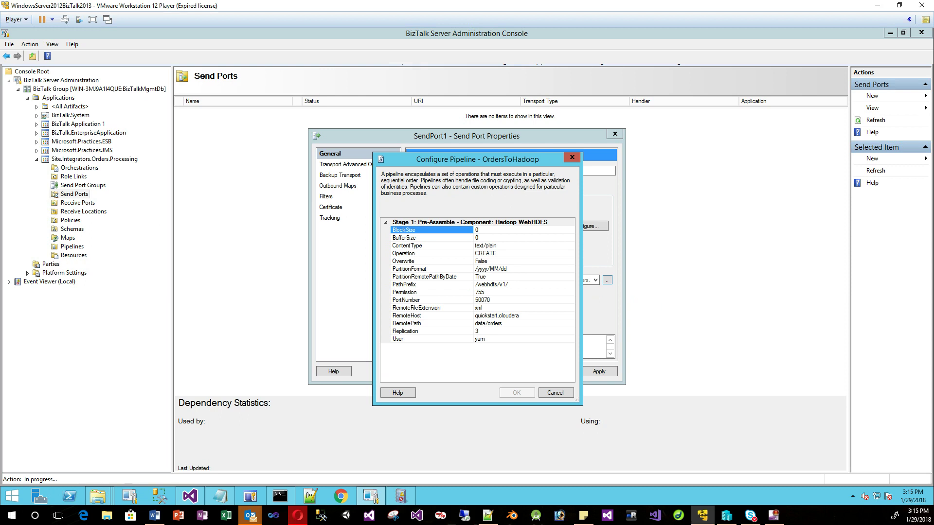
left_click(555, 393)
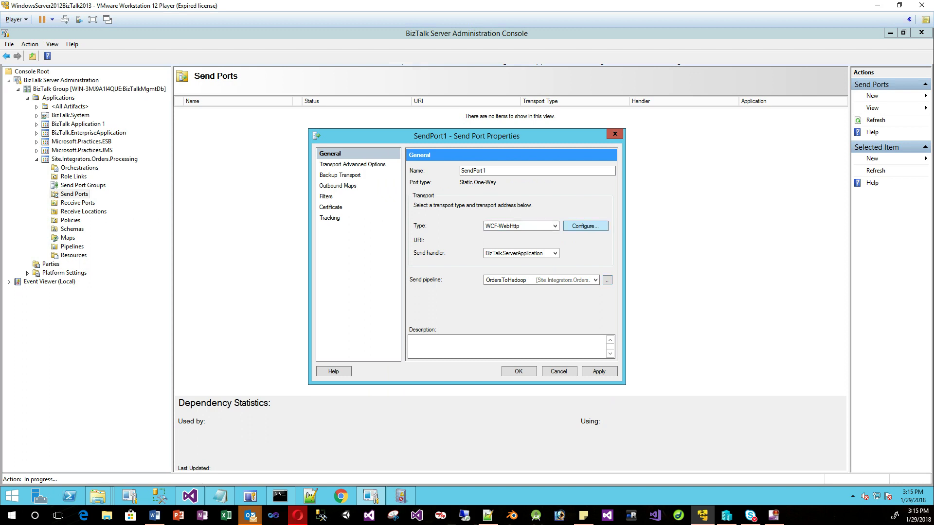
Set the HTTP method of the send port's WCF-WebHttp transport to PUT, keeping the default endpoint address.
left_click(582, 226)
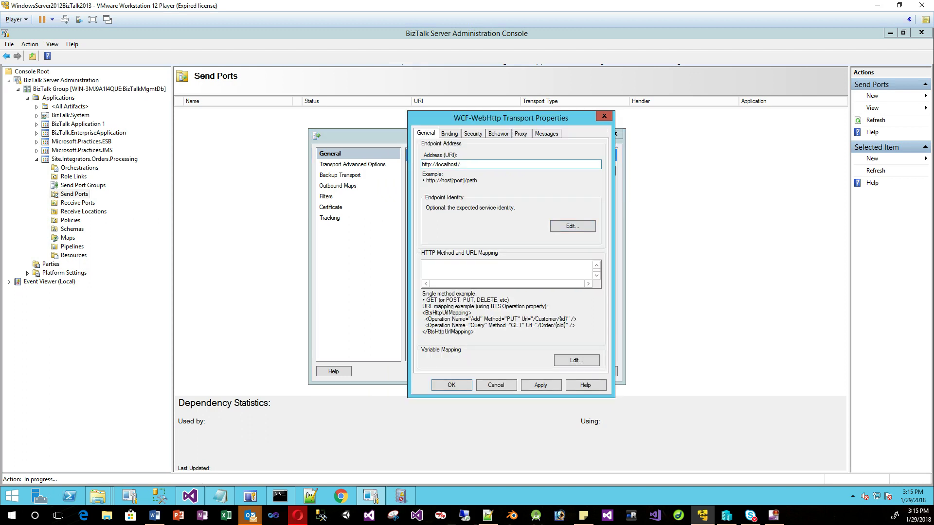
left_click_drag(510, 117, 354, 131)
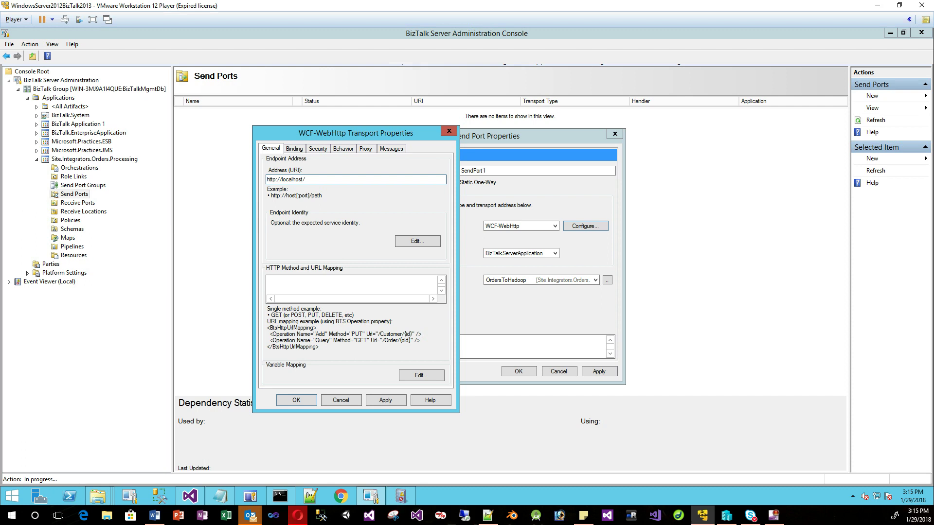
left_click(268, 280)
type("PUT")
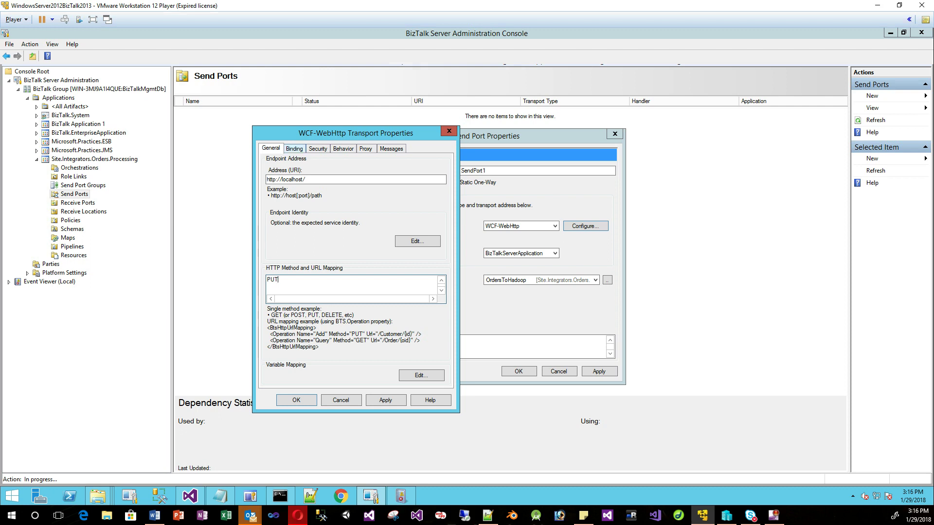
left_click_drag(336, 132, 348, 134)
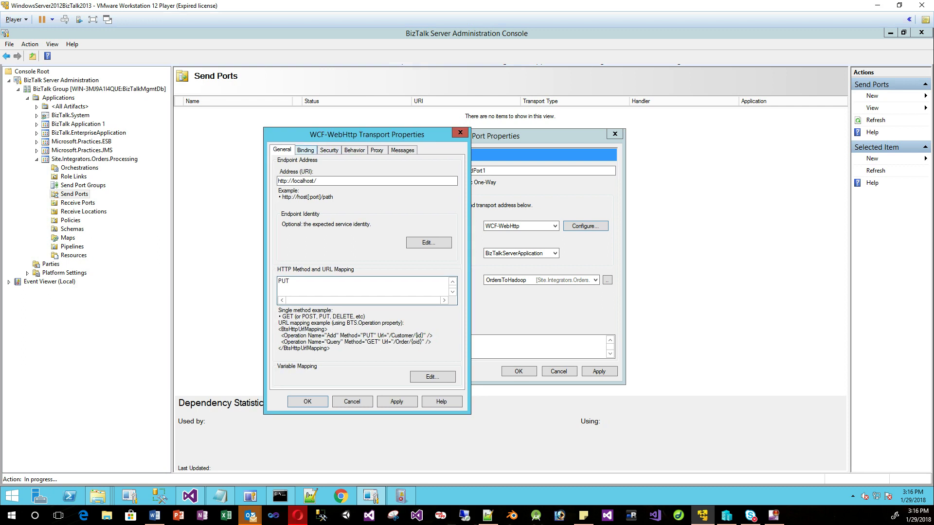
Check the transport's binding, security, behavior, proxy and message settings, and apply the WCF-WebHttp transport properties.
key("ctrl+Tab")
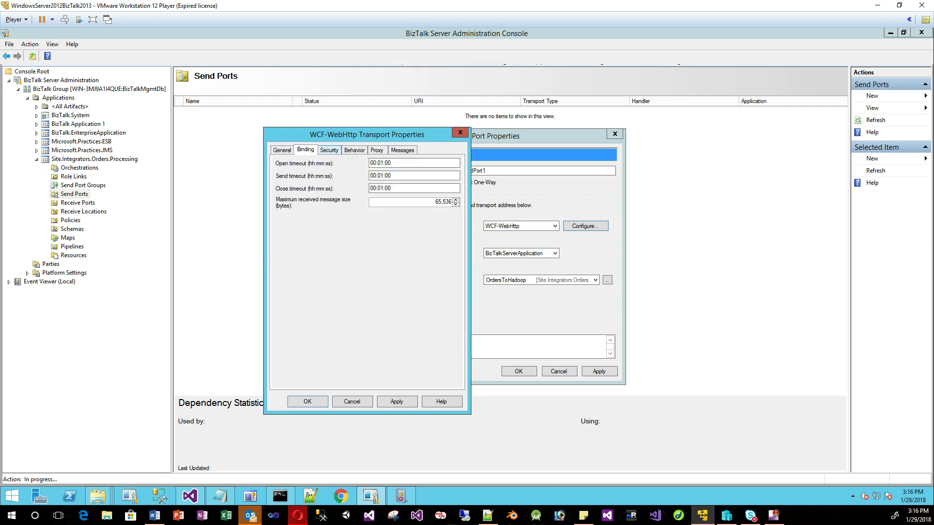
key("ctrl+Tab")
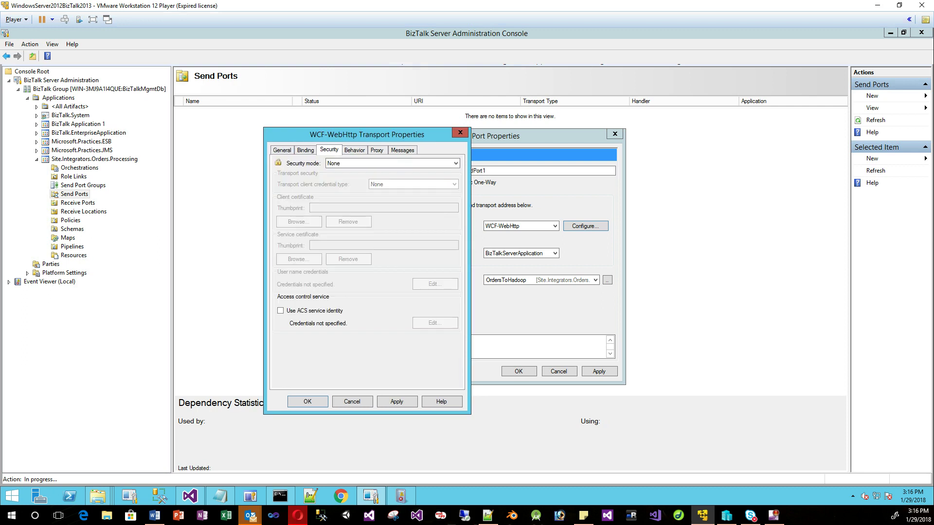
key("ctrl+Tab")
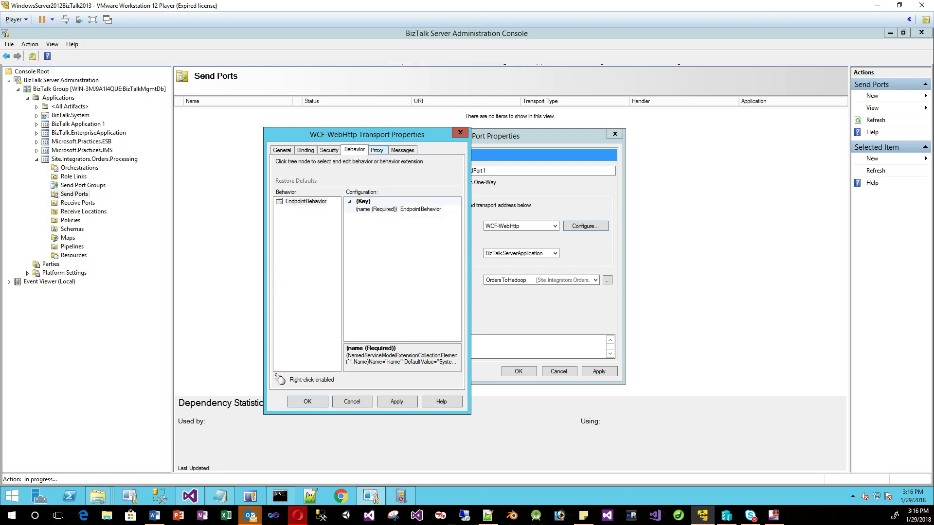
key("ctrl+Tab")
key("ctrl+Tab")
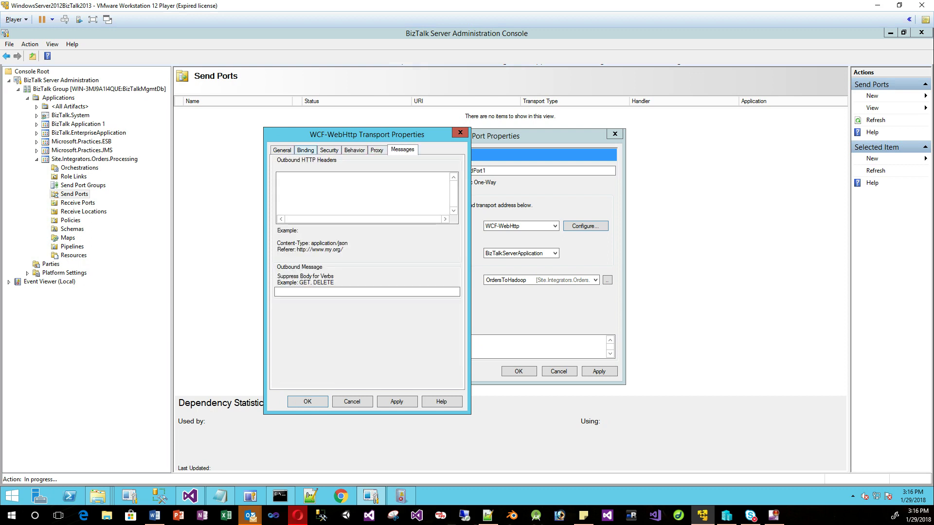
key("ctrl+Tab")
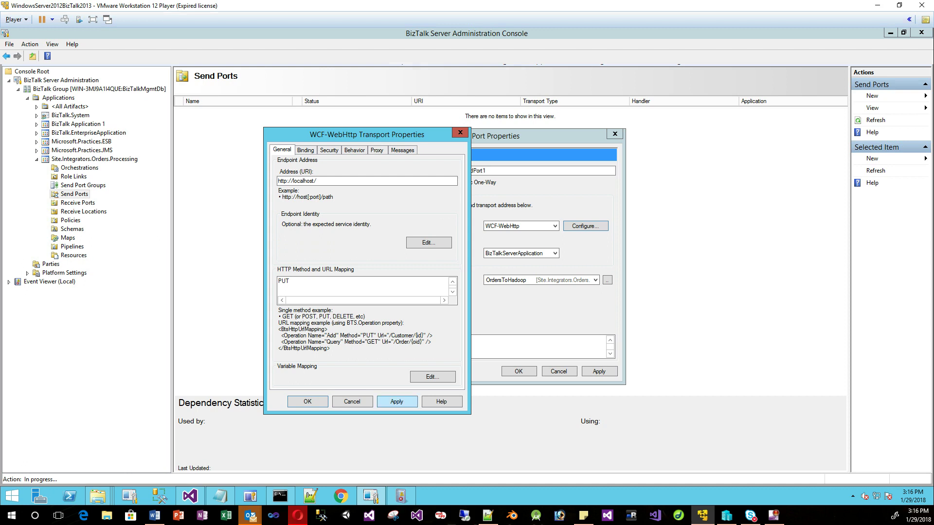
left_click(397, 402)
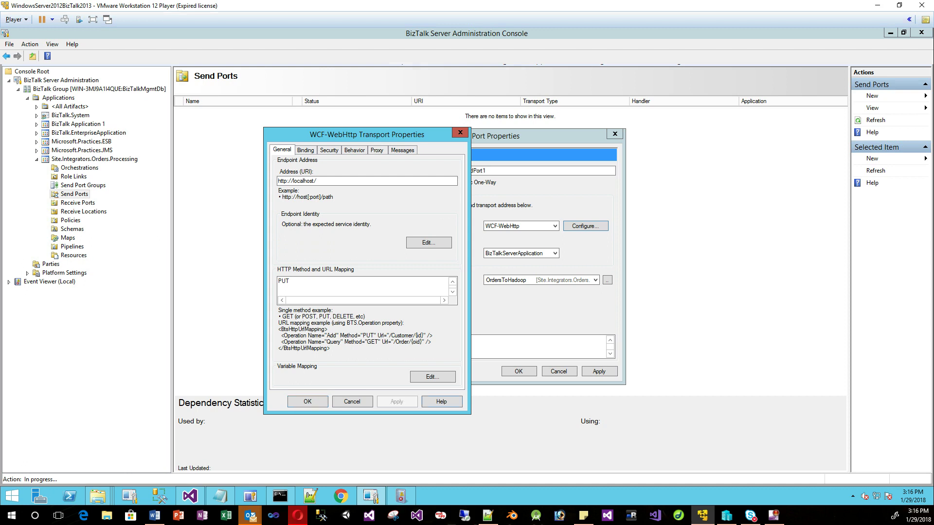
left_click(307, 401)
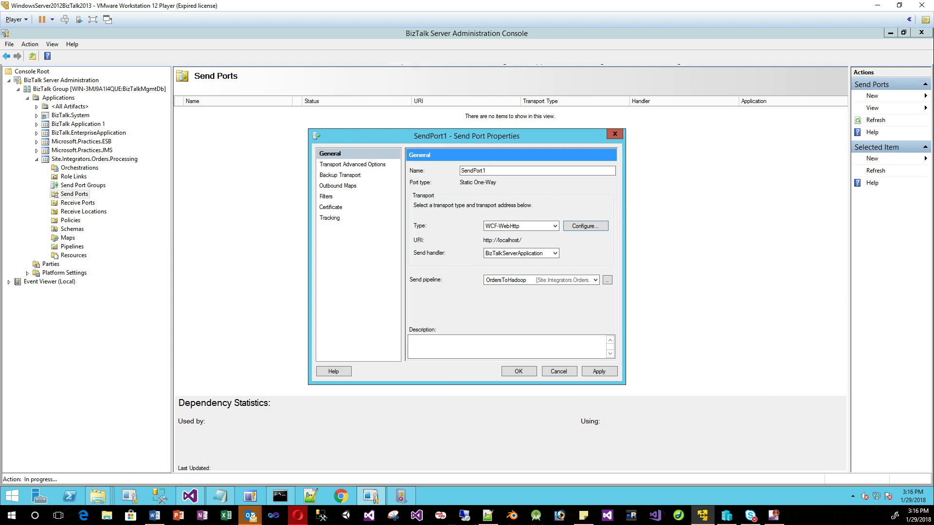
Add a filter expression to the send port using the property BTS.ReceivePortName.
left_click_drag(424, 136, 371, 136)
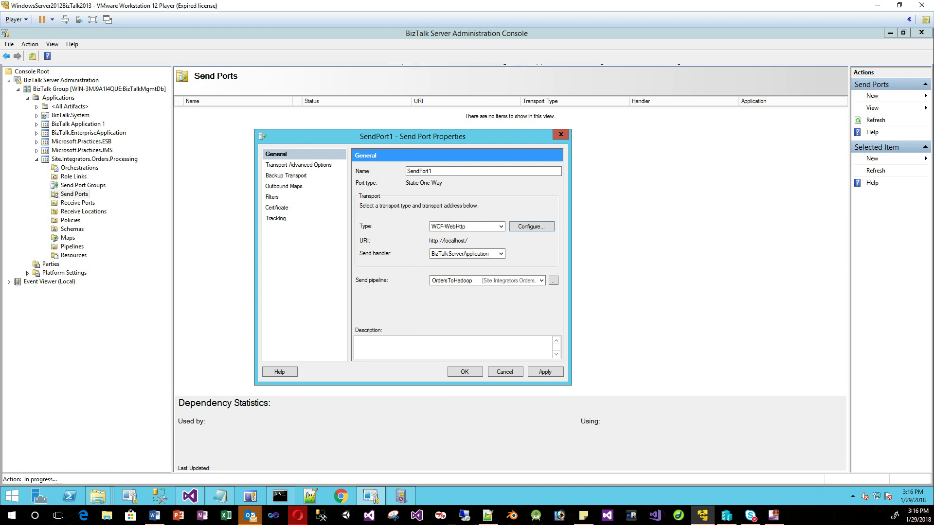
left_click(273, 197)
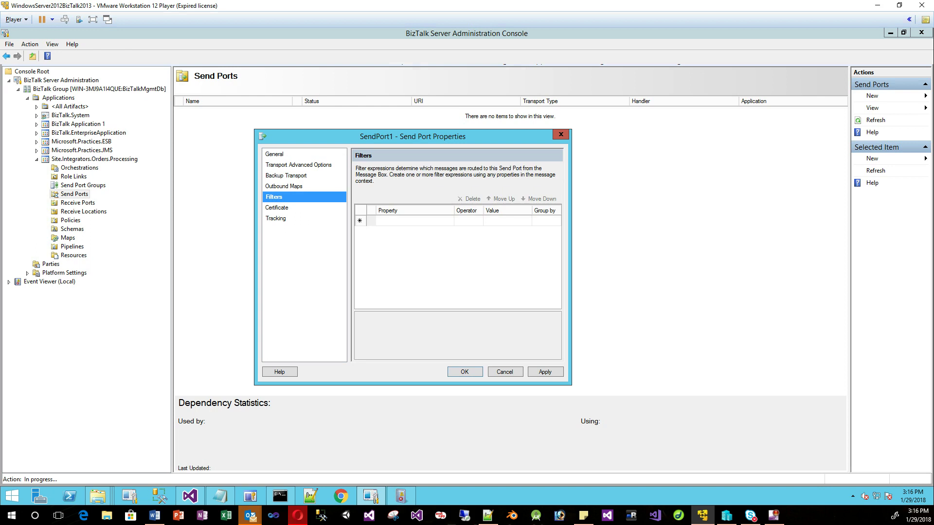
left_click(414, 221)
left_click(450, 220)
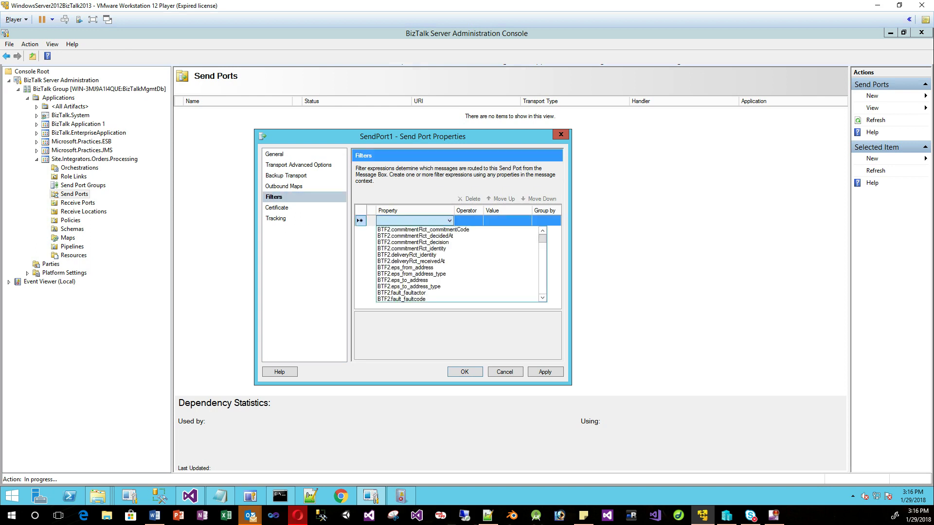
scroll(457, 264, "down", 15)
scroll(458, 264, "down", 5)
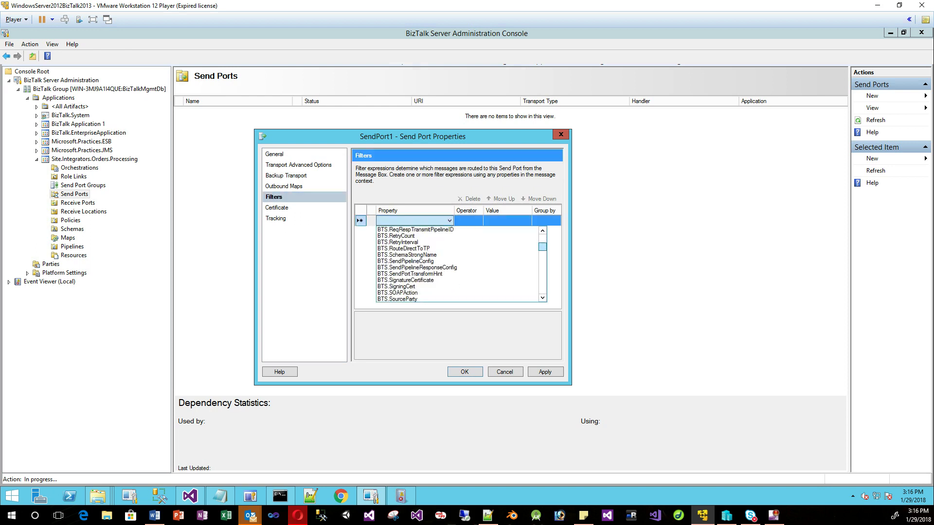
scroll(457, 264, "down", 5)
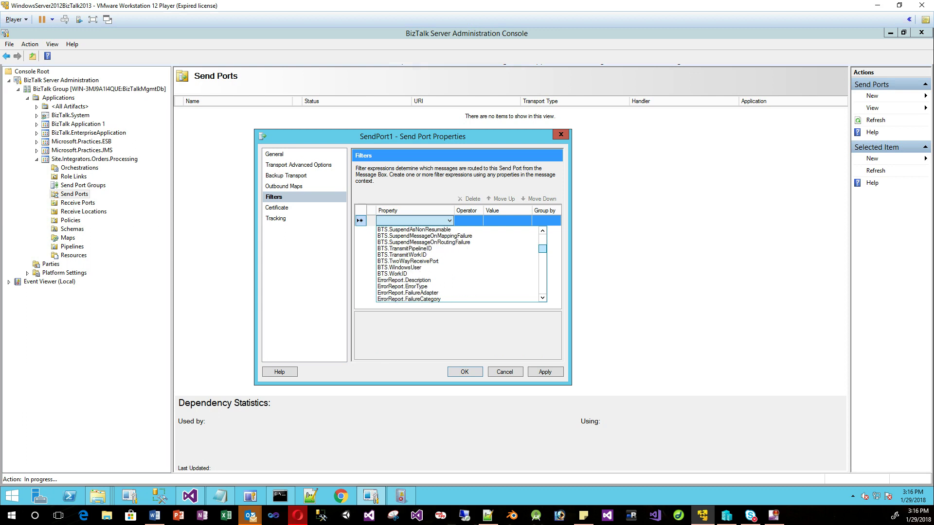
scroll(457, 264, "down", 4)
scroll(458, 264, "up", 8)
scroll(458, 264, "up", 4)
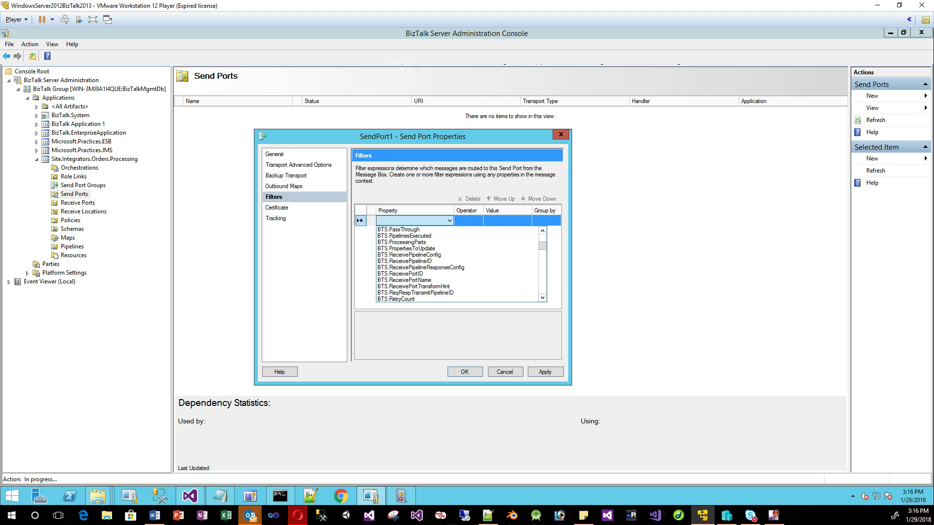
scroll(457, 264, "up", 4)
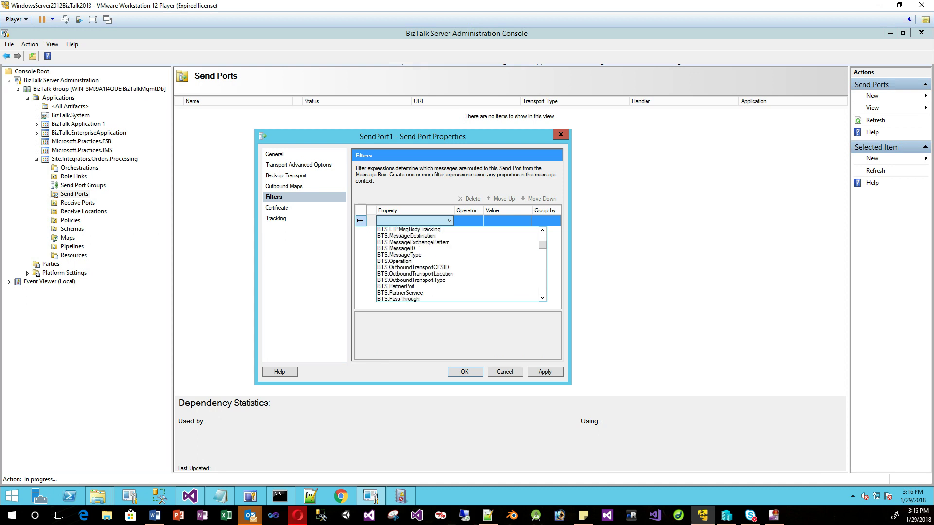
scroll(457, 264, "down", 4)
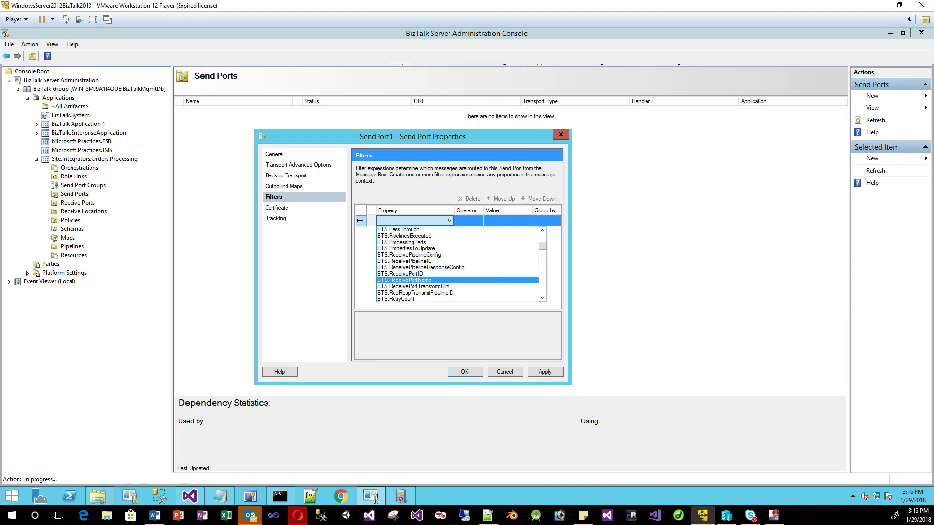
left_click(403, 280)
Set the filter's value to ReceivePort1, apply it and save the send port.
left_click(506, 221)
right_click(491, 220)
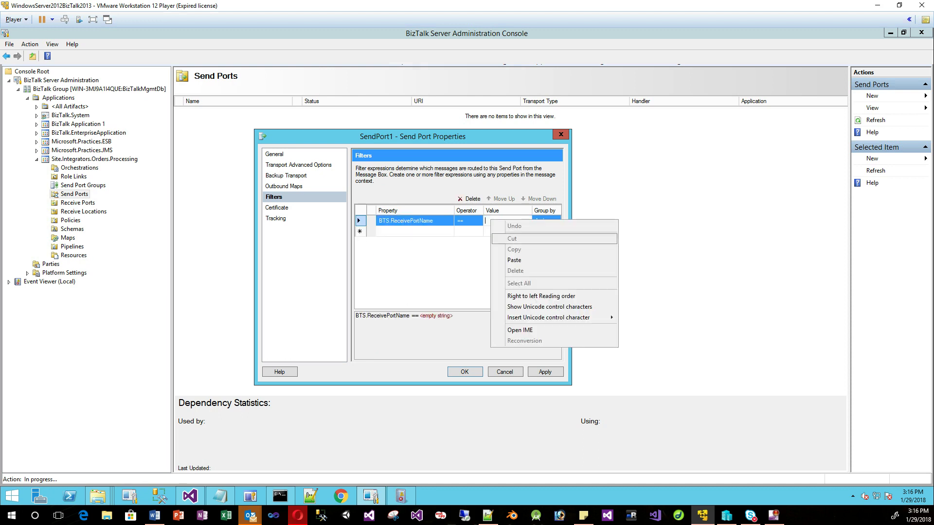
left_click(505, 260)
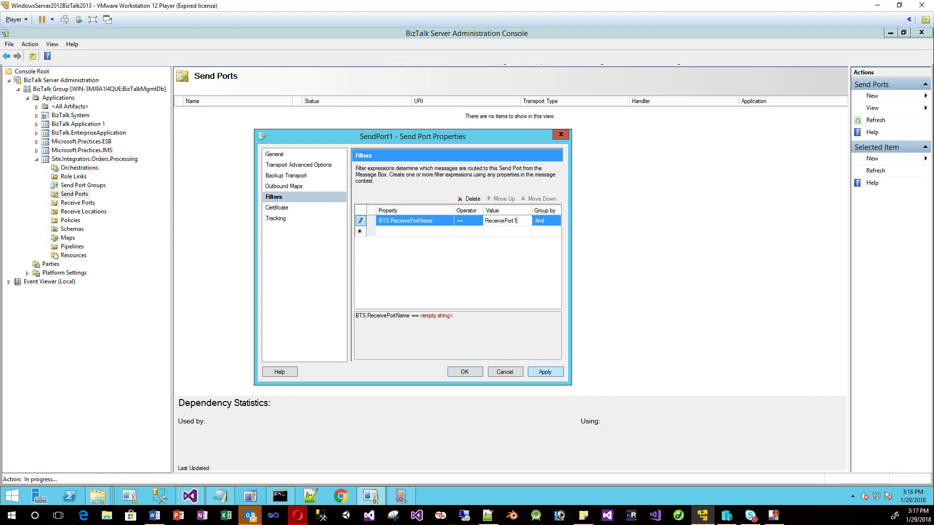
left_click(545, 372)
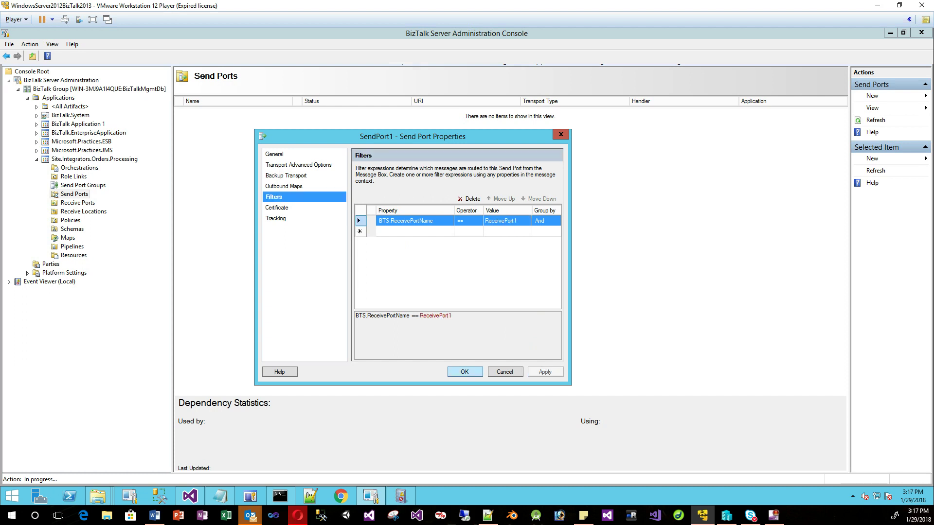
key("Return")
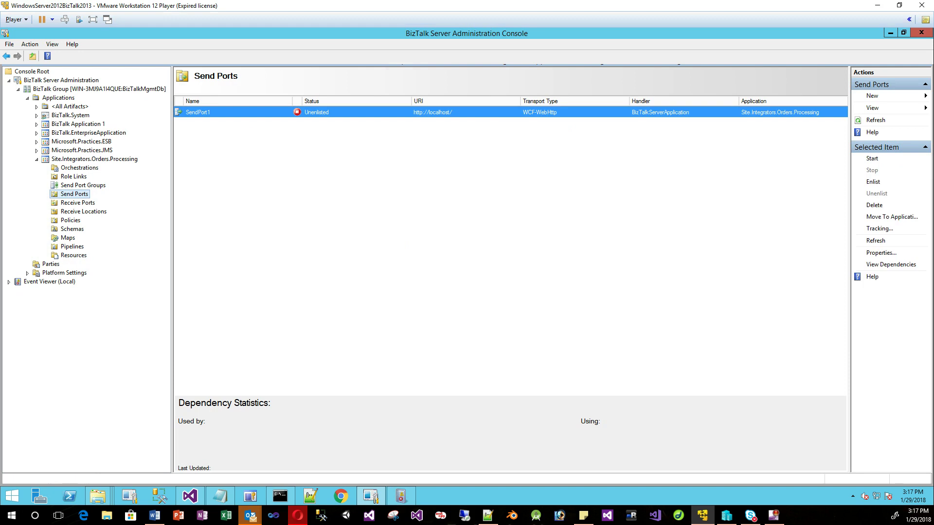
Switch to the Hue file browser in Opera and refresh the data/orders folder to check its contents.
mouse_move(280, 496)
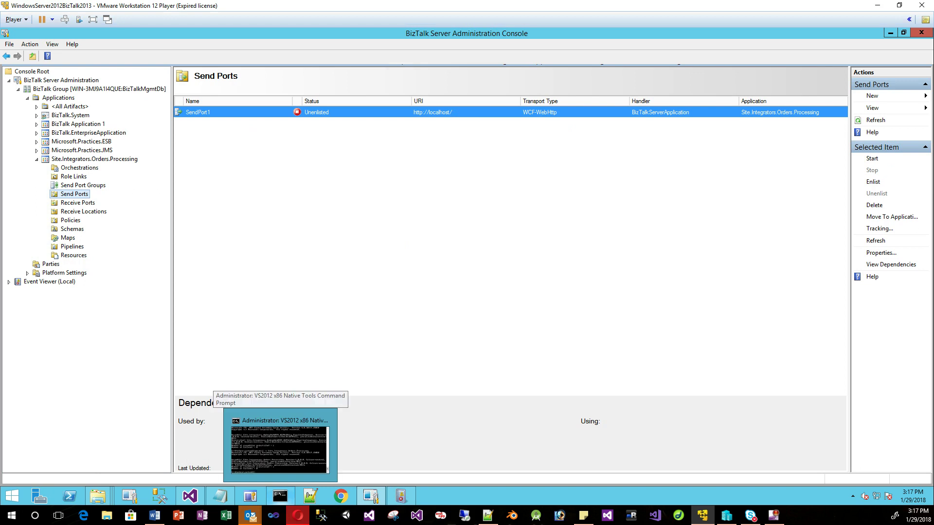
left_click(298, 516)
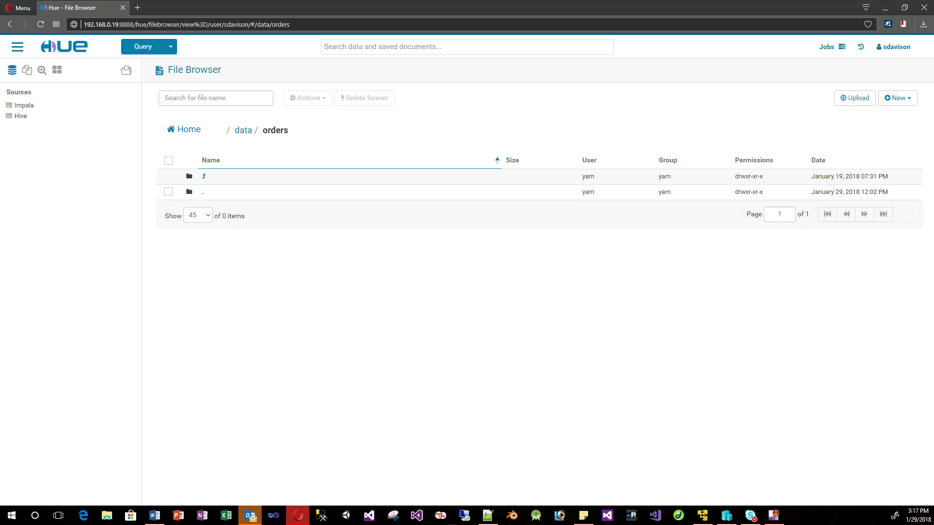
left_click(41, 24)
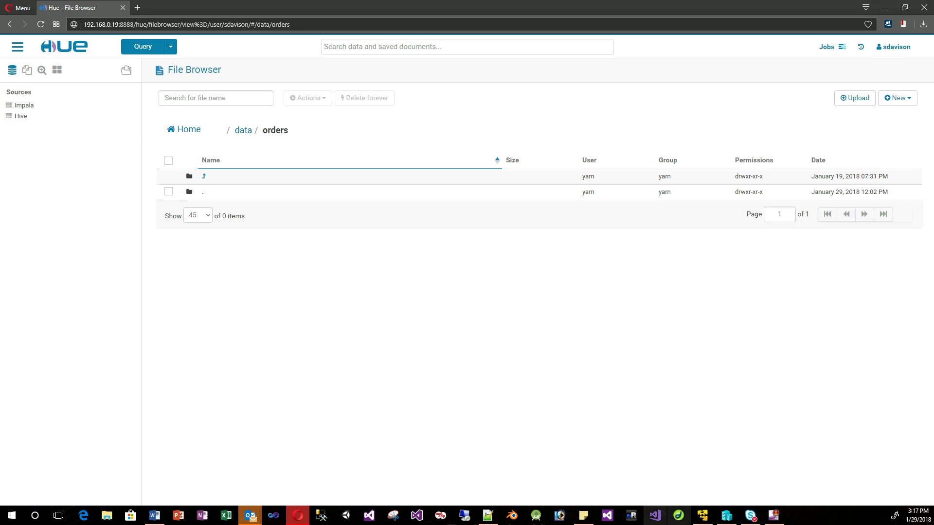
Switch back to the BizTalk Server Administration Console and review the pipeline configuration of SendPort1 without changing it.
left_click(703, 515)
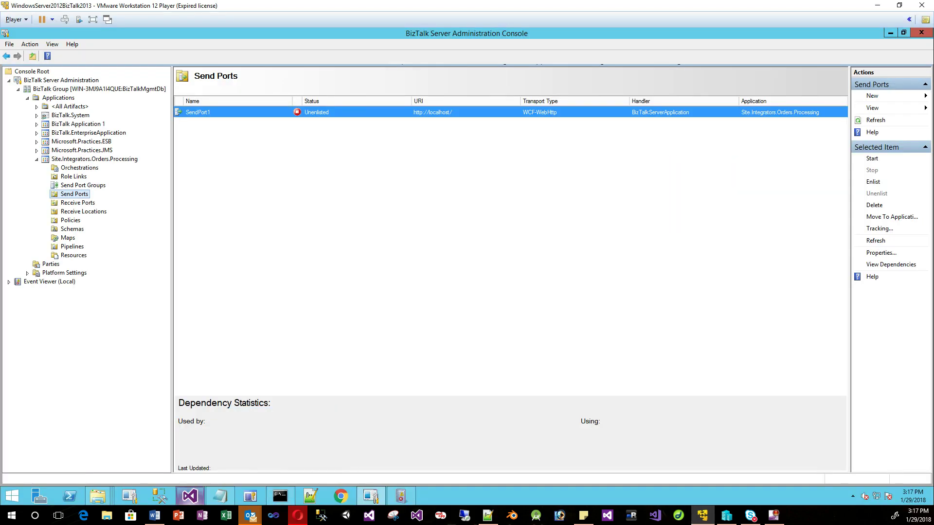
mouse_move(190, 496)
right_click(327, 112)
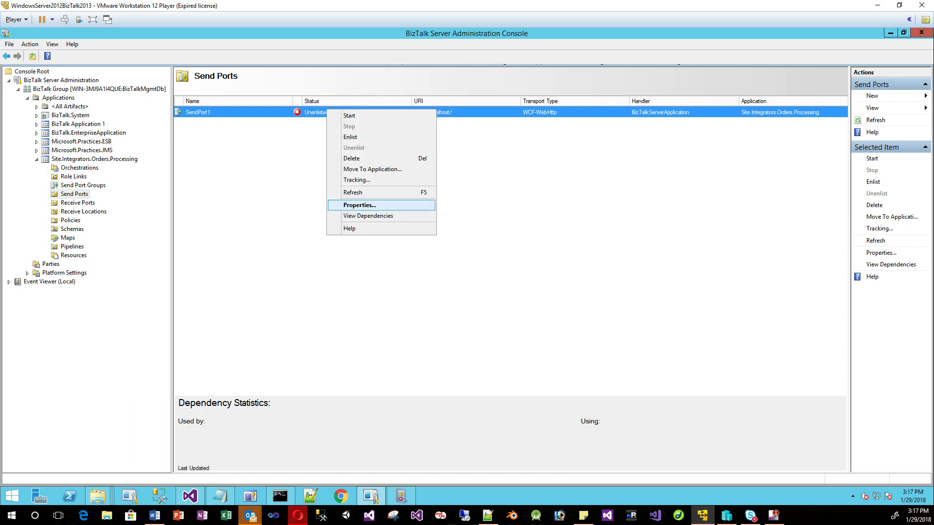
left_click(359, 205)
left_click(607, 280)
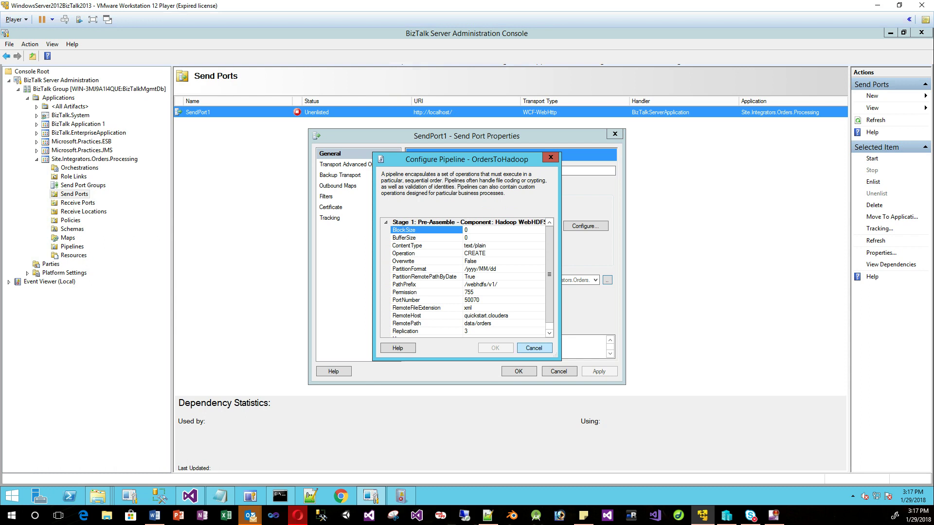
key("Escape")
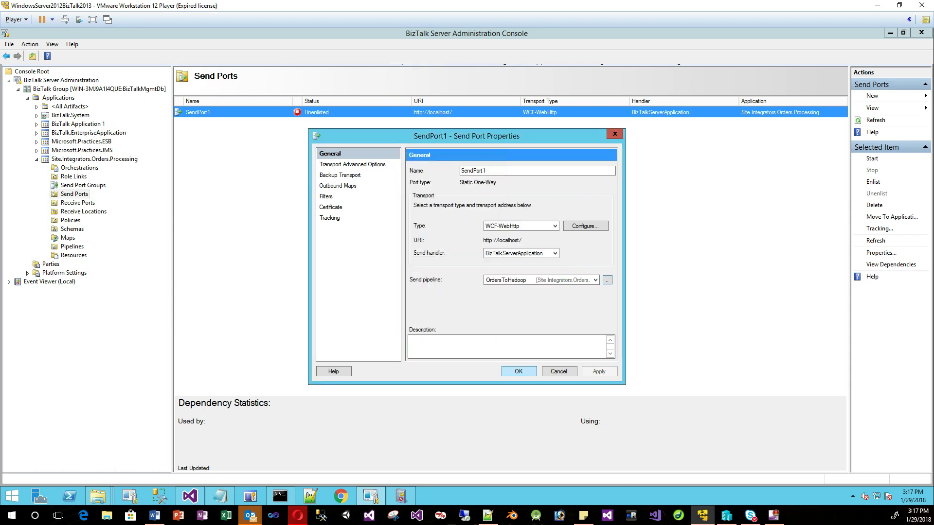
key("Return")
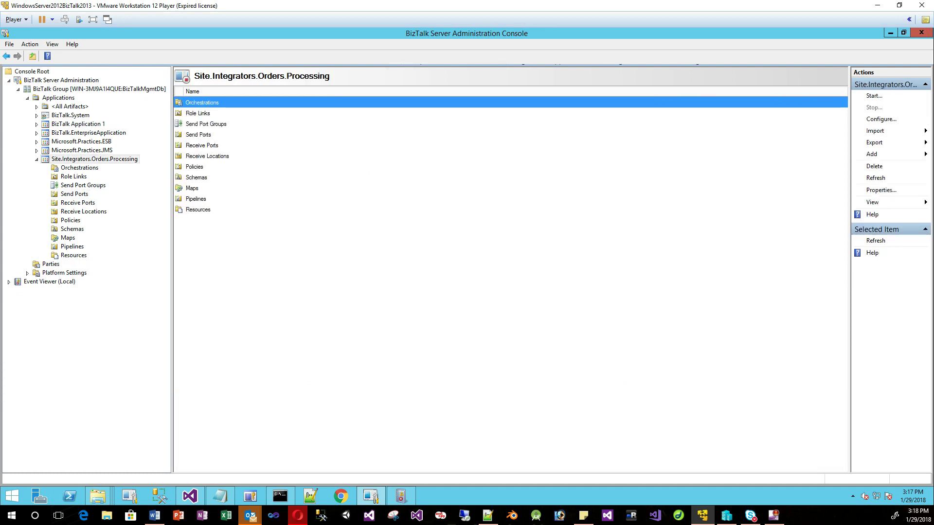
Start the Site.Integrators.Orders.Processing application with the default start options.
right_click(112, 159)
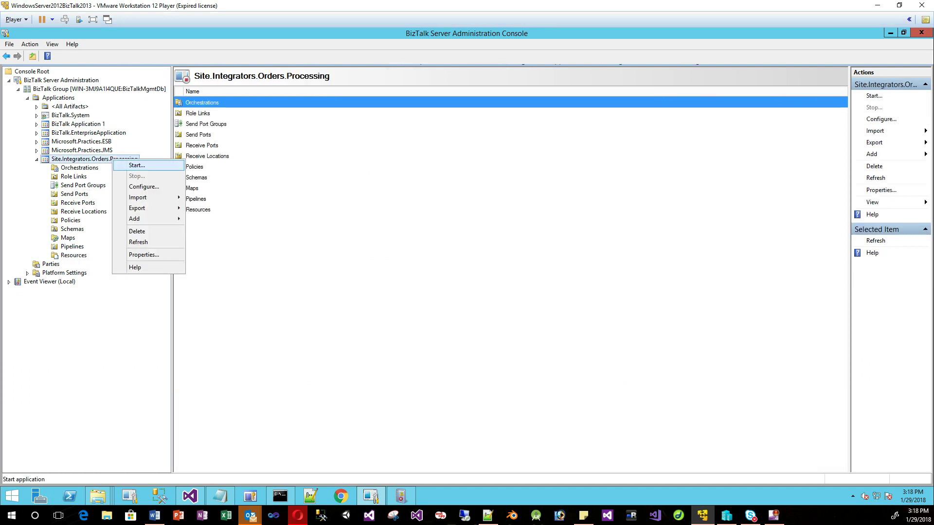
key("Return")
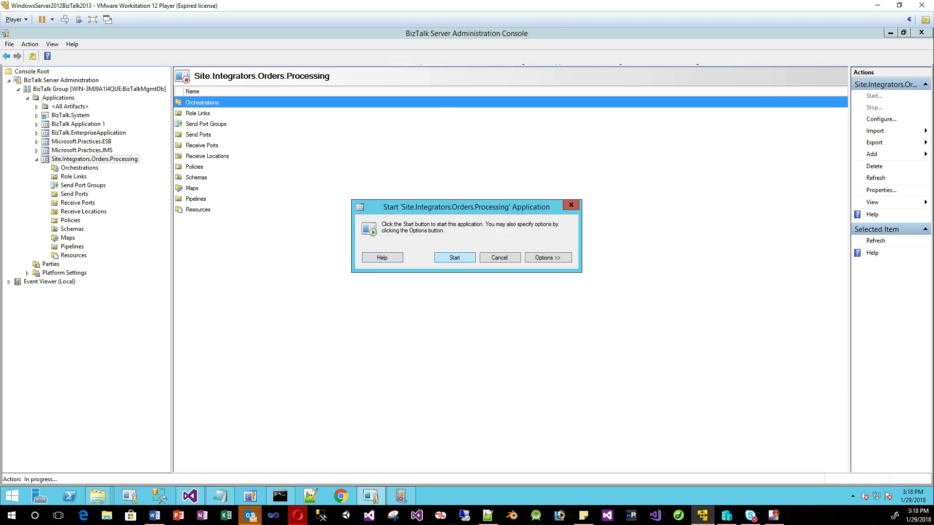
key("Return")
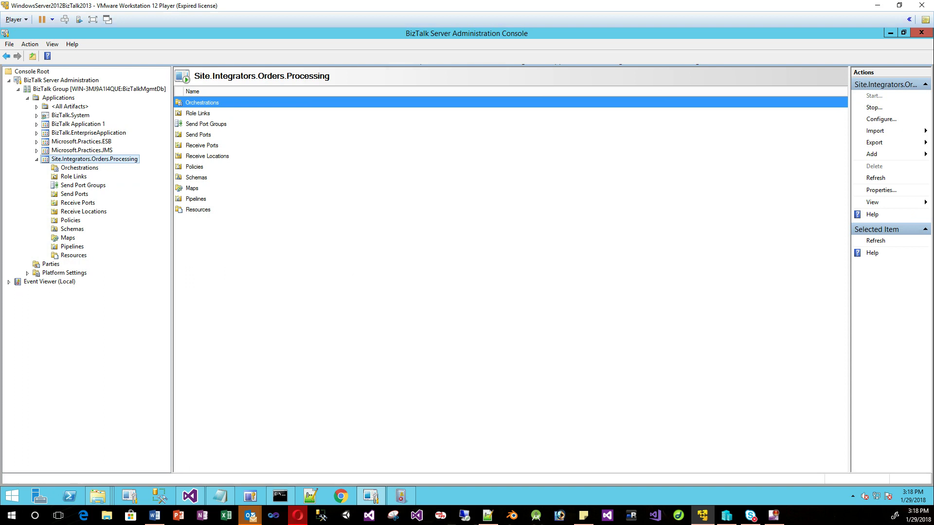
Review the application's receive ports, receive locations and send ports to check their status.
left_click(78, 202)
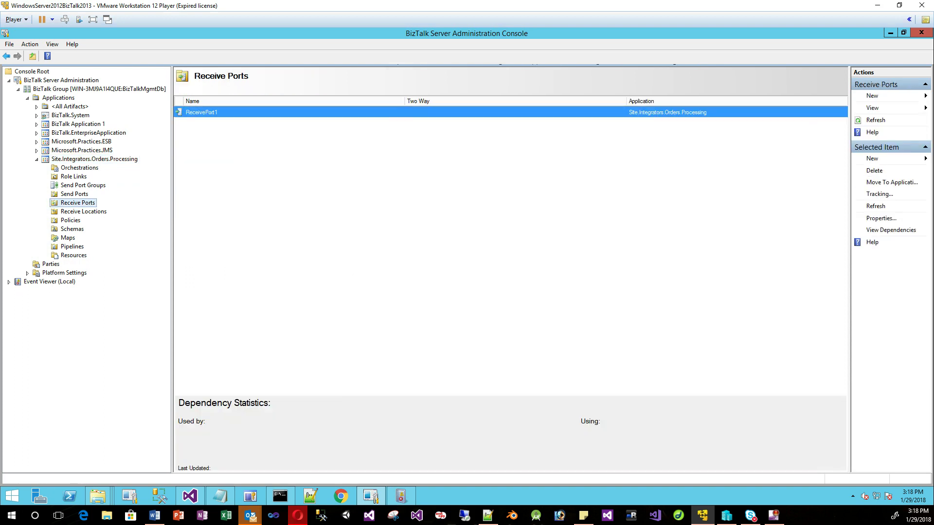
left_click(83, 211)
left_click(389, 204)
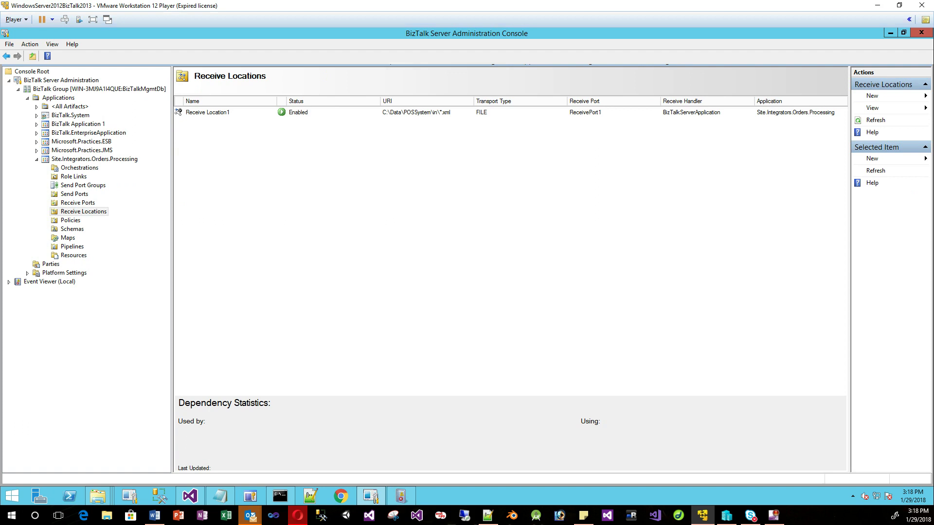
left_click(74, 194)
left_click(389, 204)
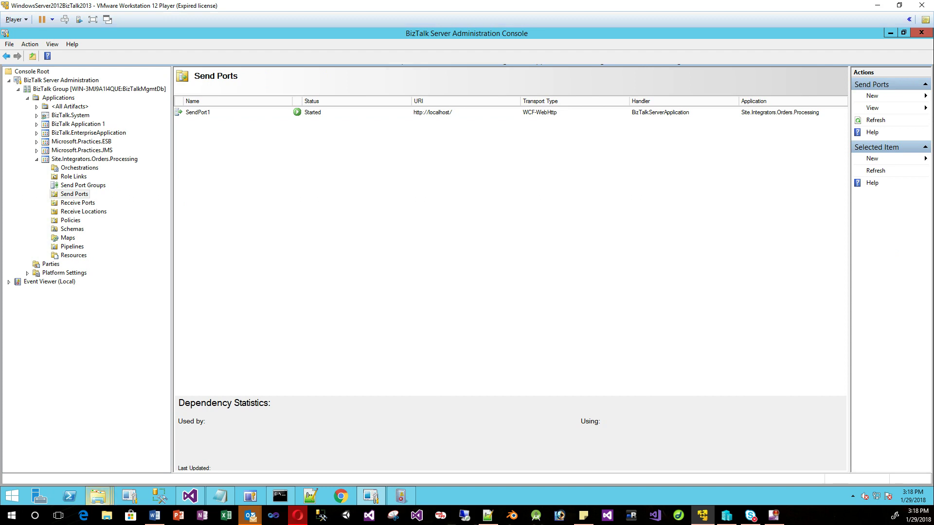
Switch to File Explorer and open C:\Data\POSSystem\samples to locate the POSOrders XML file.
mouse_move(97, 496)
left_click(481, 445)
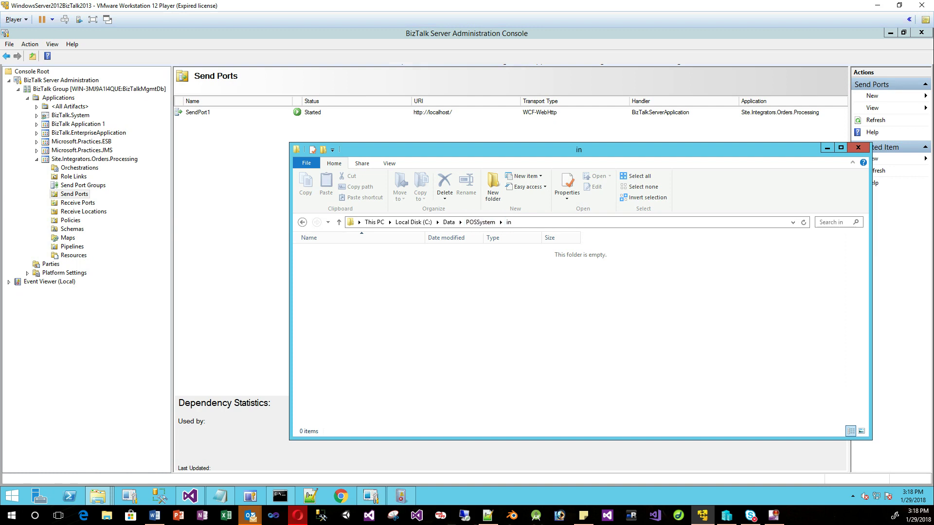
left_click(480, 222)
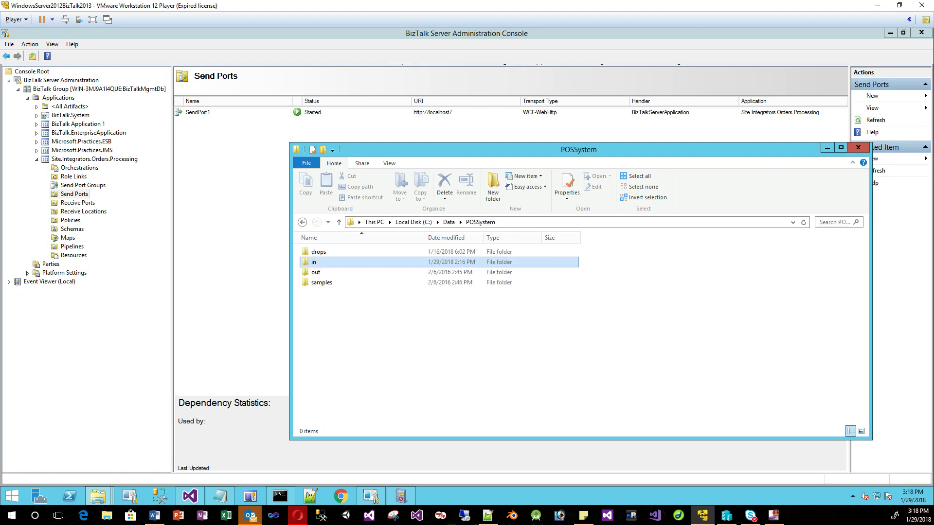
double_click(319, 283)
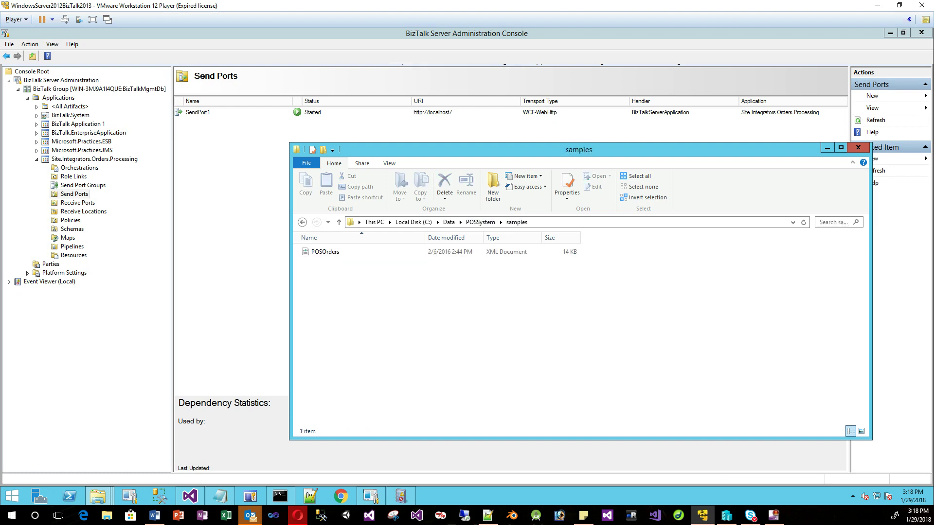
right_click(328, 251)
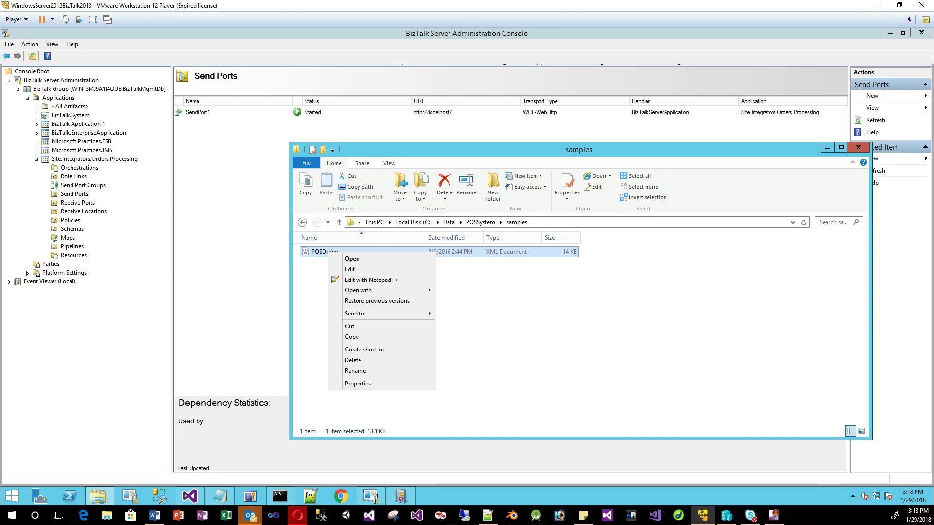
Switch back to the BizTalk Server Administration Console and set Receive Location1's receive pipeline to OrdersDebatcing, applying and saving the change.
key("alt+Tab")
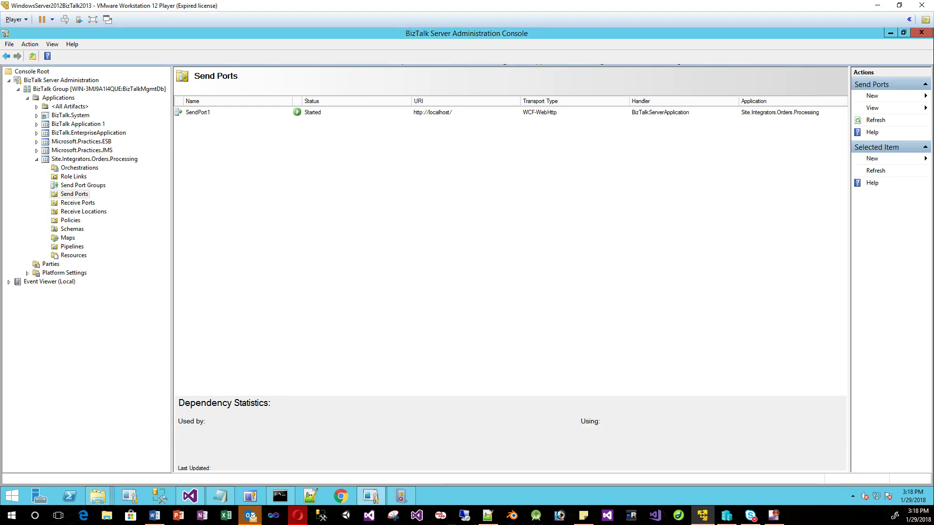
left_click(78, 202)
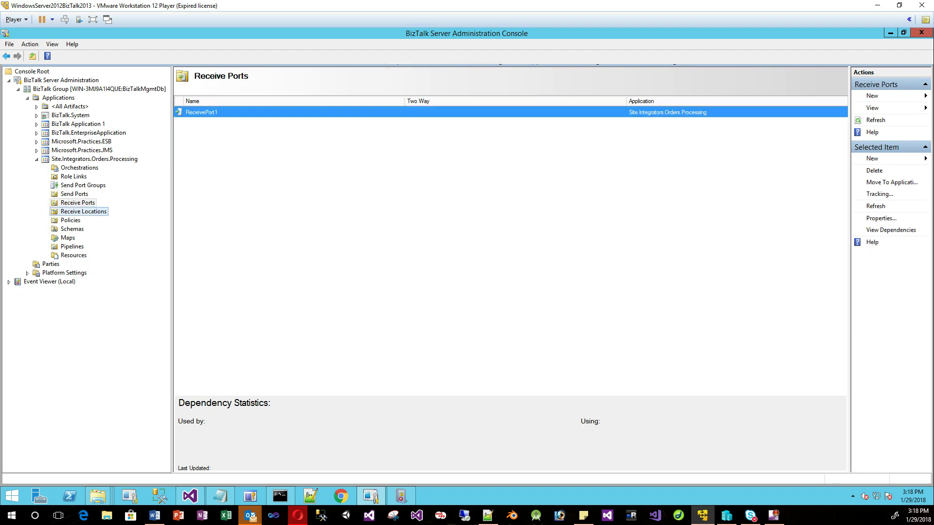
left_click(84, 211)
double_click(207, 113)
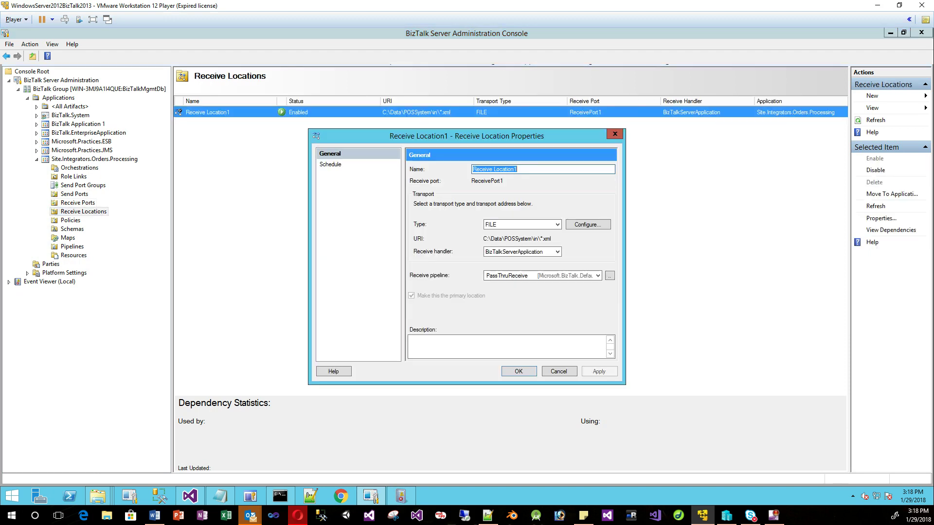
left_click(597, 276)
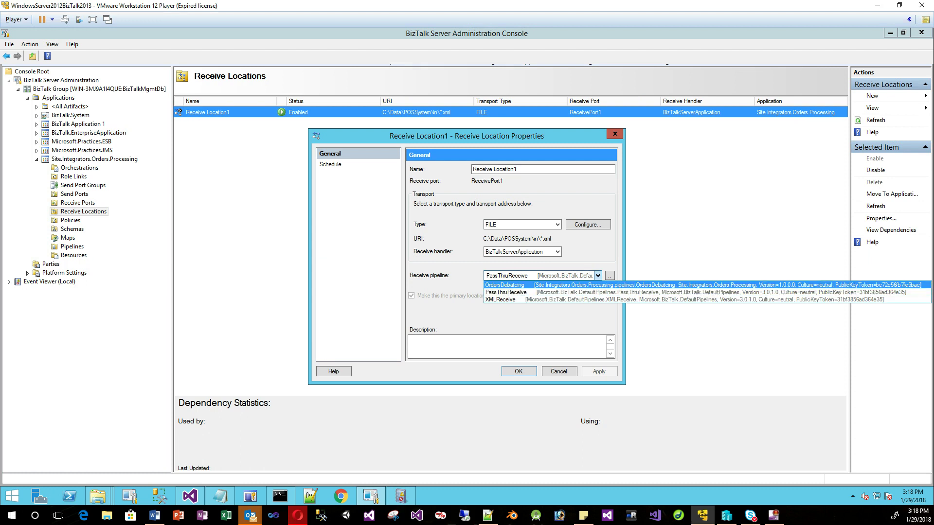
key("Return")
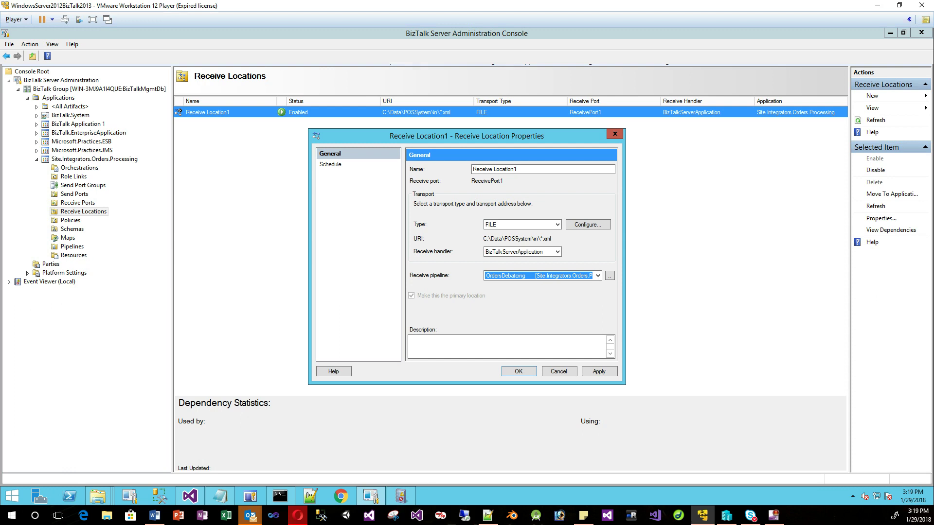
left_click_drag(455, 137, 424, 138)
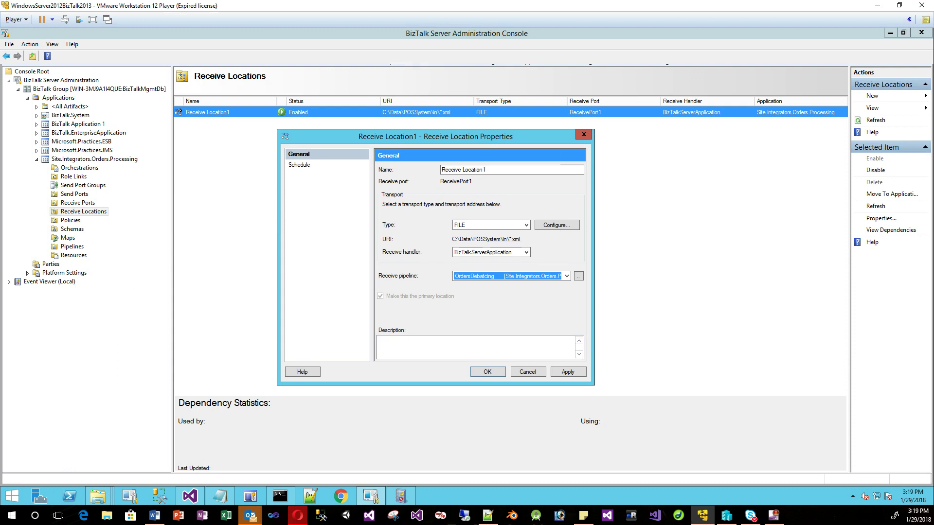
key("alt+a")
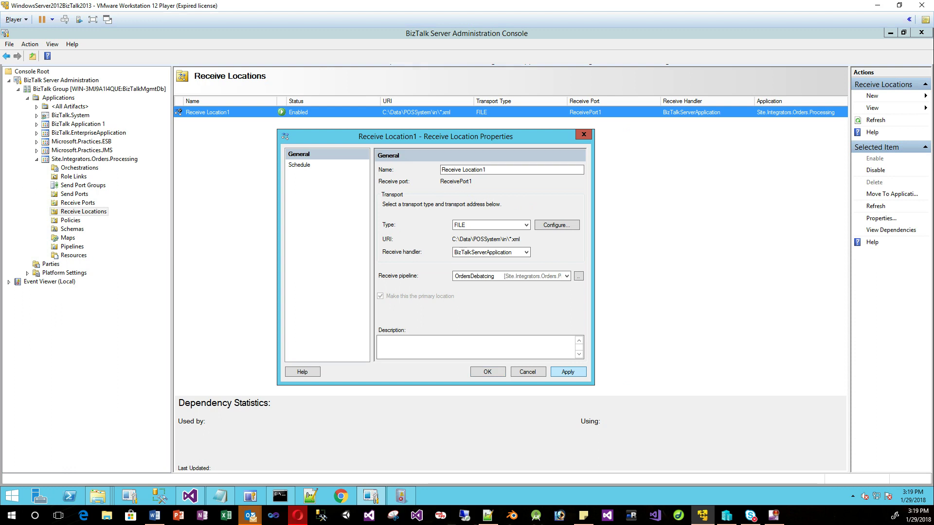
key("Return")
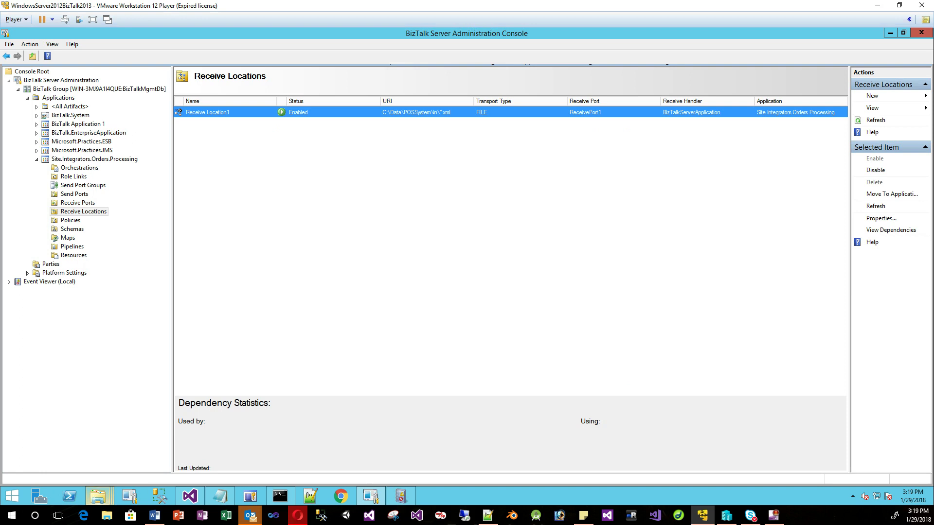
Switch to File Explorer, copy POSOrders from the samples folder into C:\Data\POSSystem\in, and leave the folder window.
left_click(97, 496)
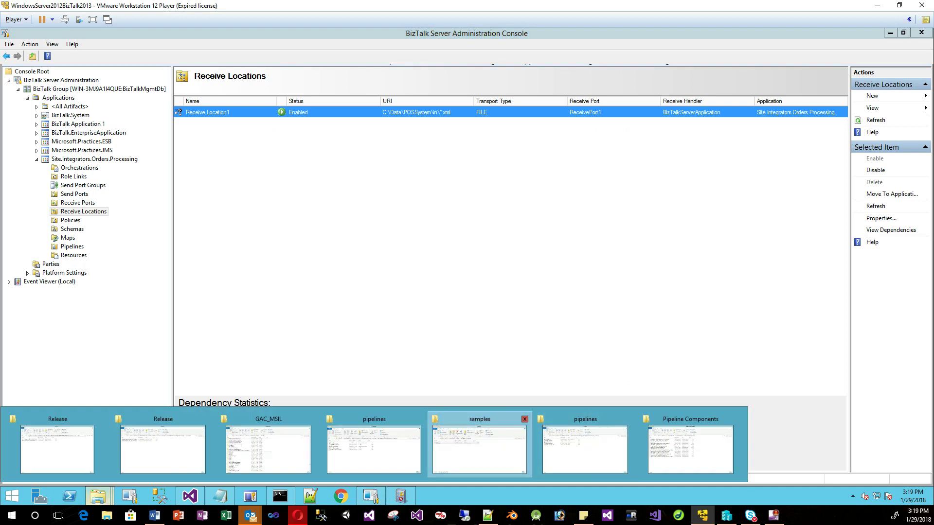
left_click(479, 448)
right_click(326, 252)
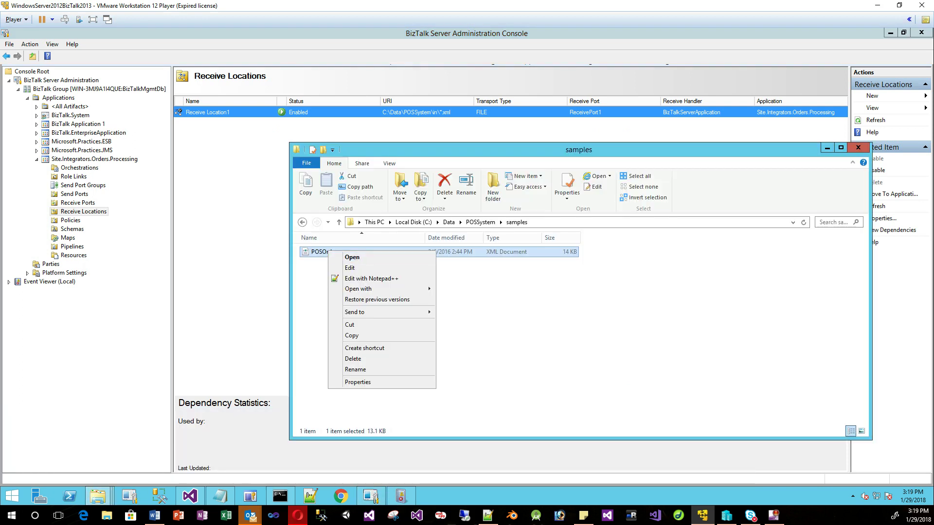
left_click(341, 336)
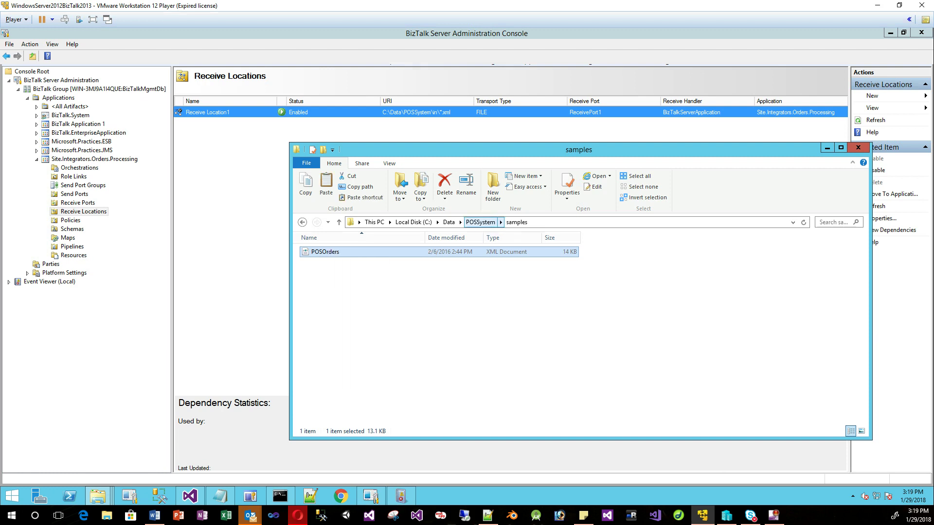
left_click(480, 222)
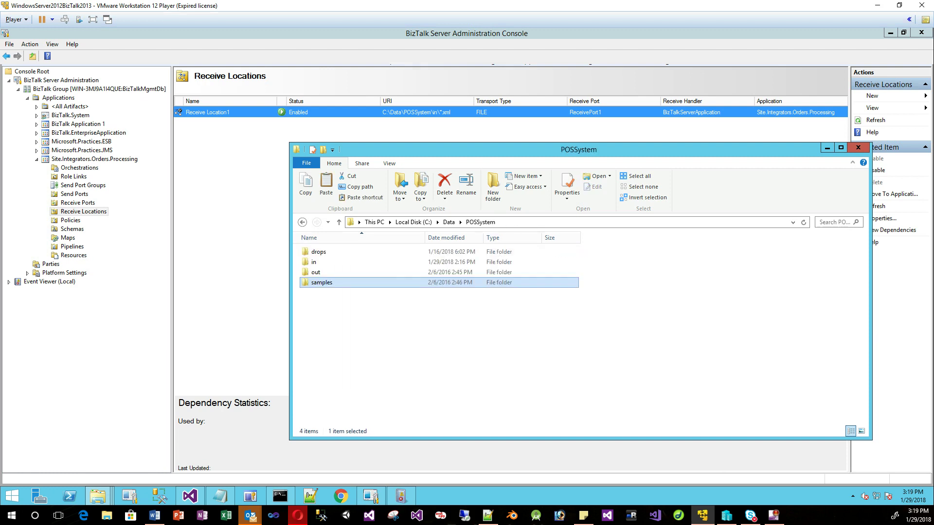
double_click(318, 263)
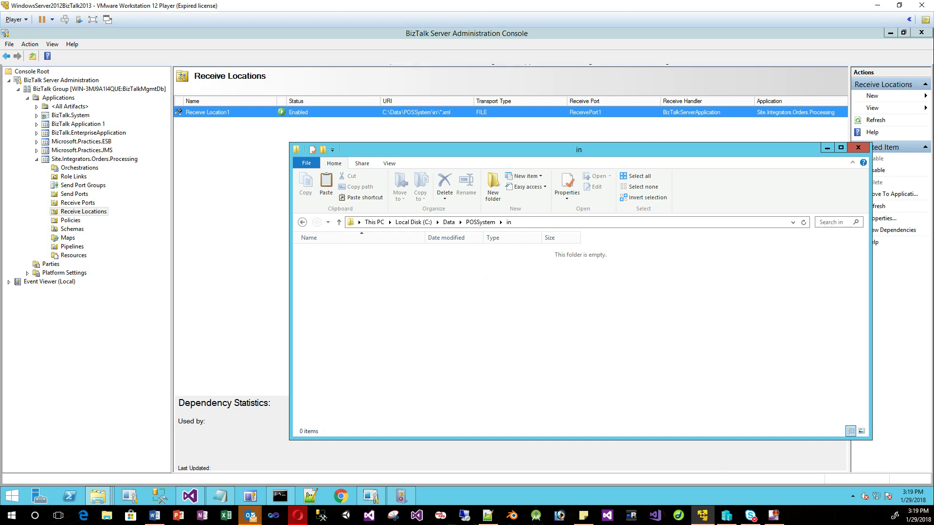
right_click(404, 270)
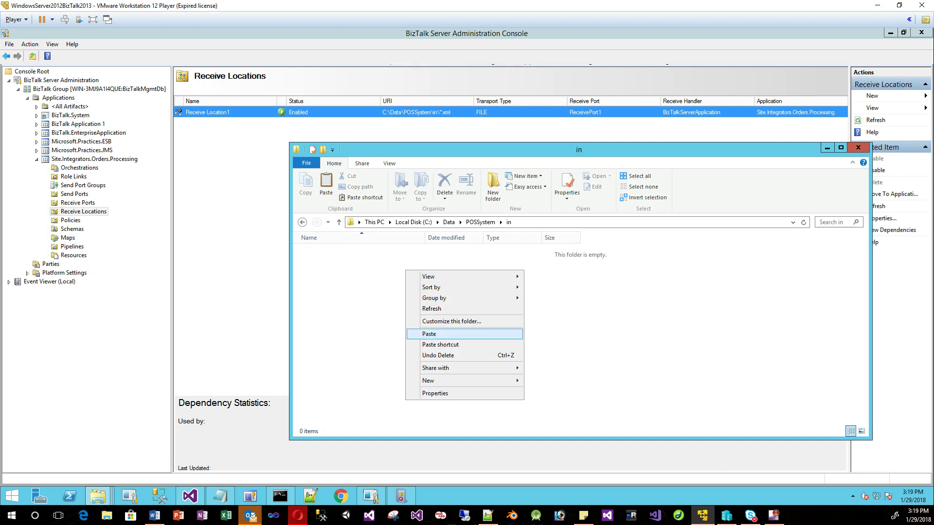
left_click(428, 334)
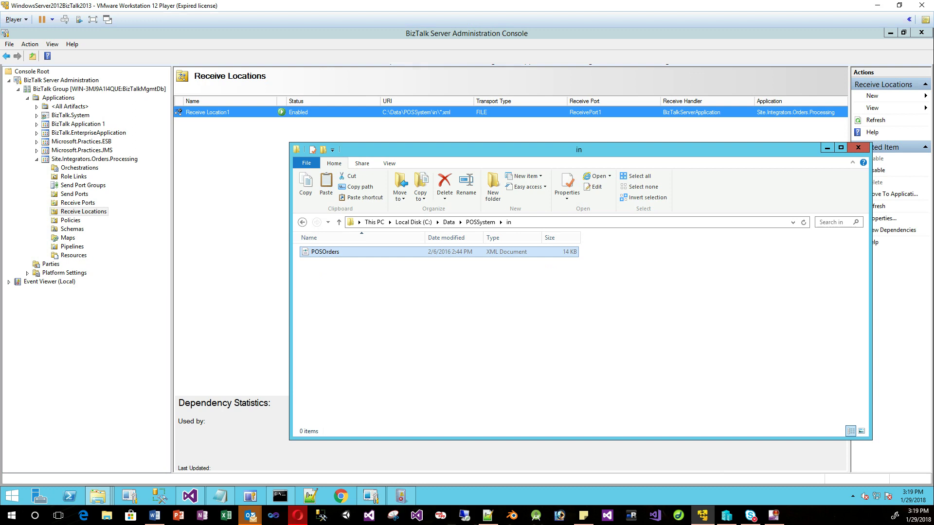
key("alt+F4")
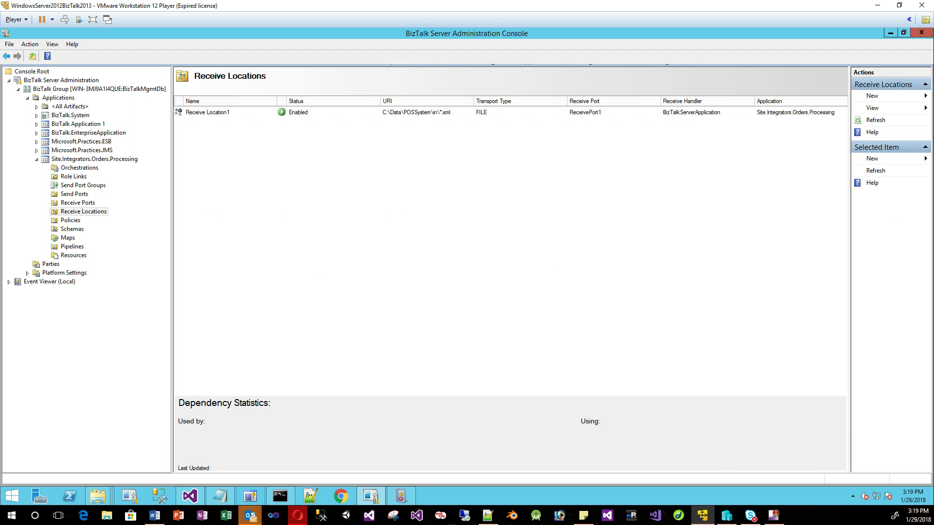
Switch to the Hue file browser in Opera, refresh data/orders and examine the files in its 2018/01/29 subfolder.
left_click(298, 515)
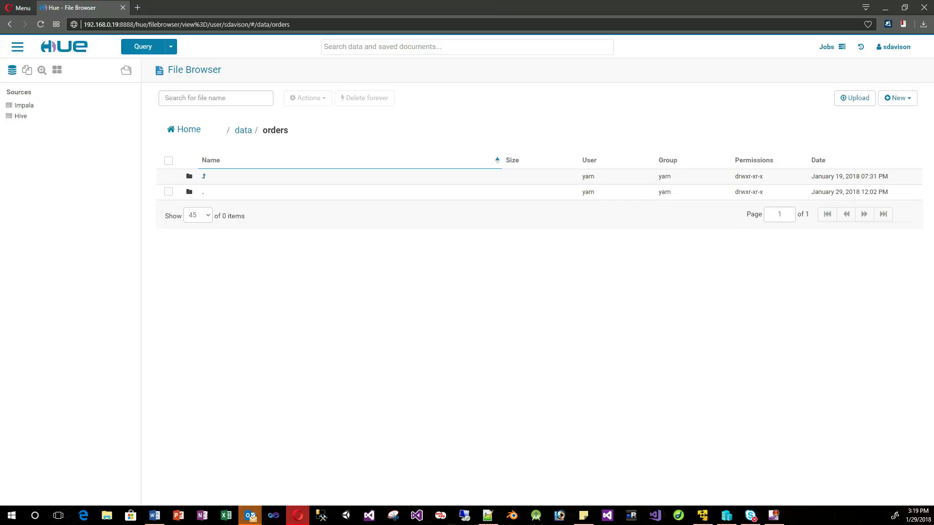
left_click(40, 24)
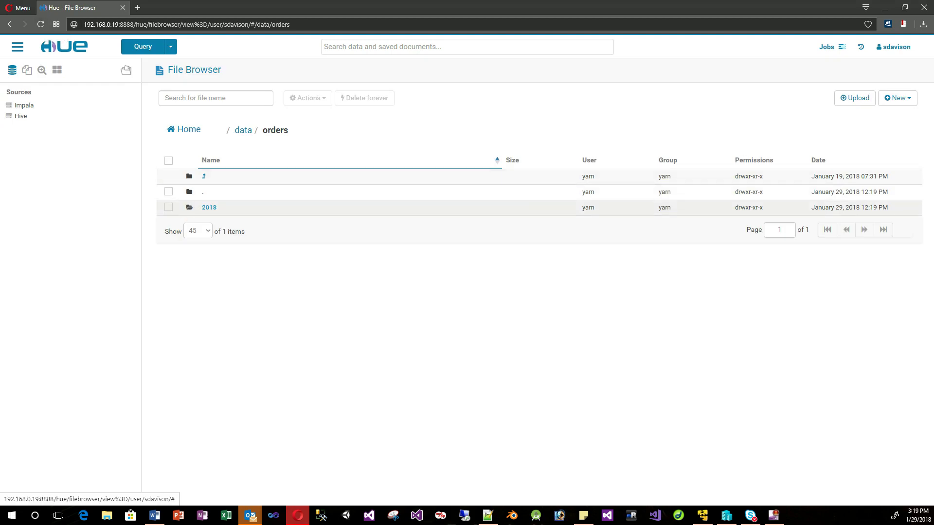
left_click(209, 208)
left_click(205, 207)
left_click(205, 207)
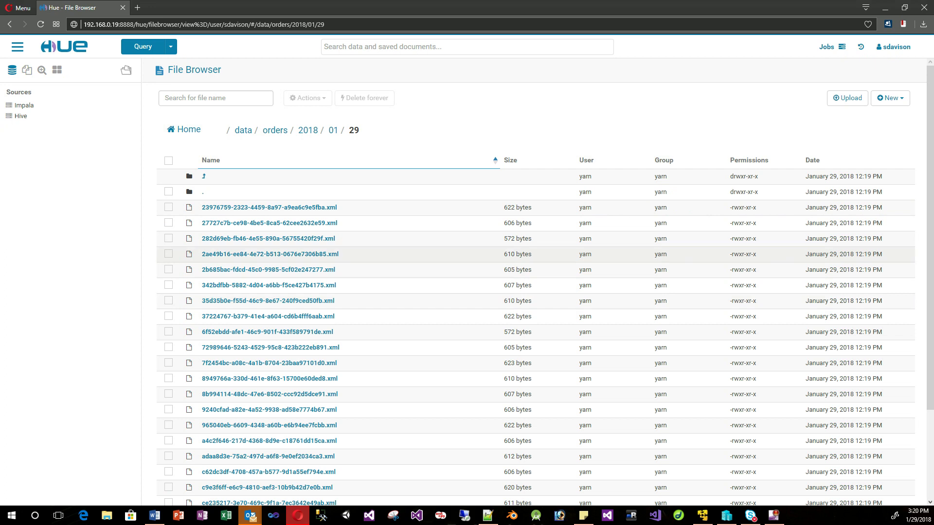
scroll(535, 280, "down", 2)
scroll(535, 274, "up", 2)
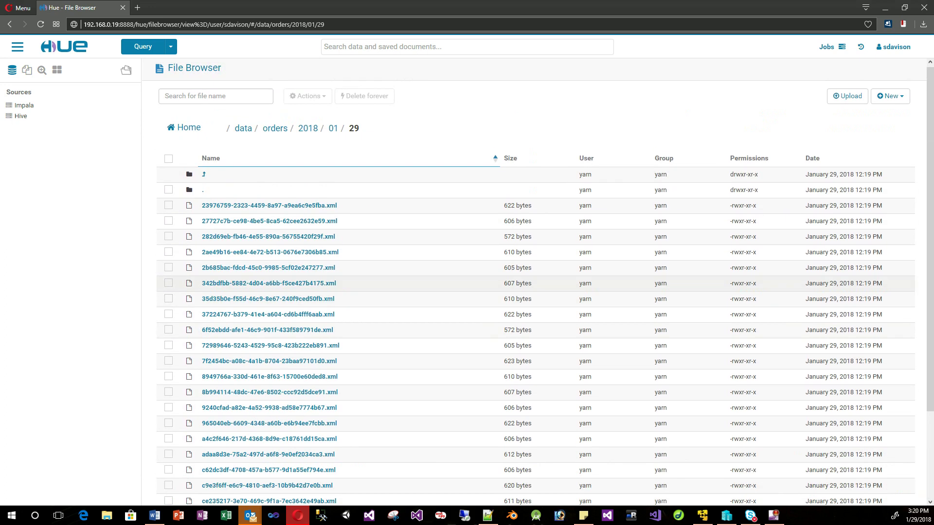
scroll(535, 275, "up", 1)
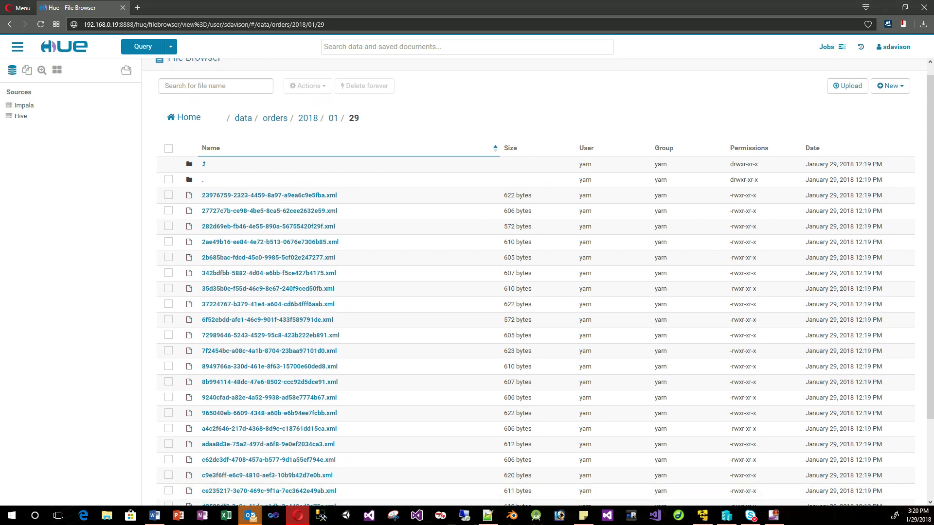
Switch back to the BizTalk Server Administration Console and examine the PartitionFormat setting in SendPort1's OrdersToHadoop pipeline configuration.
left_click(702, 516)
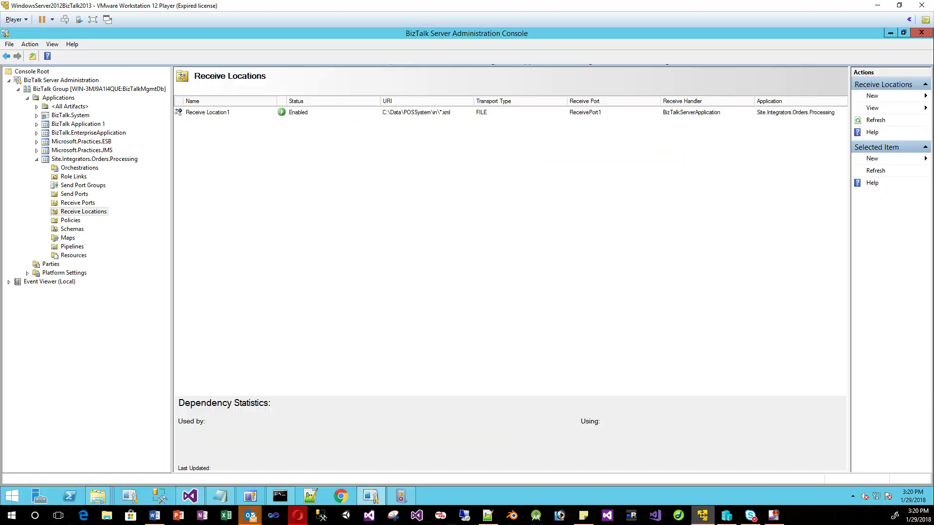
left_click(208, 113)
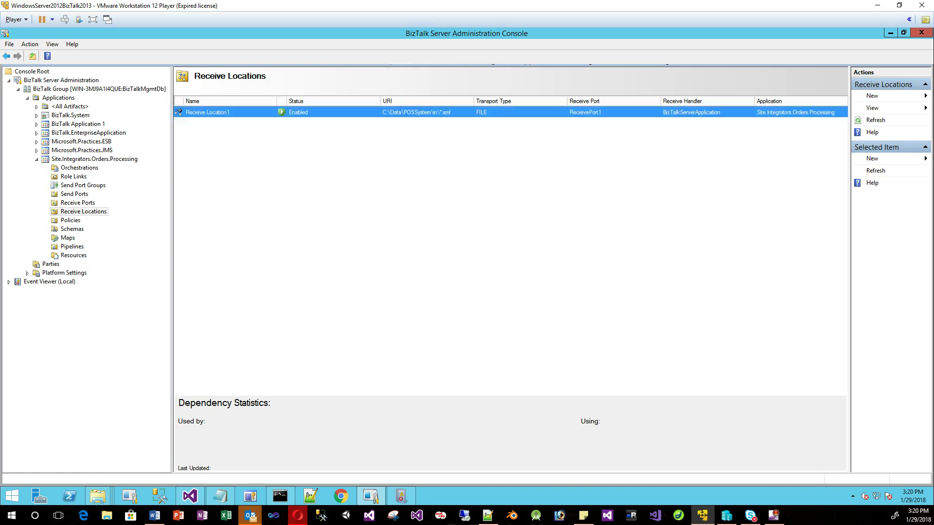
left_click(74, 194)
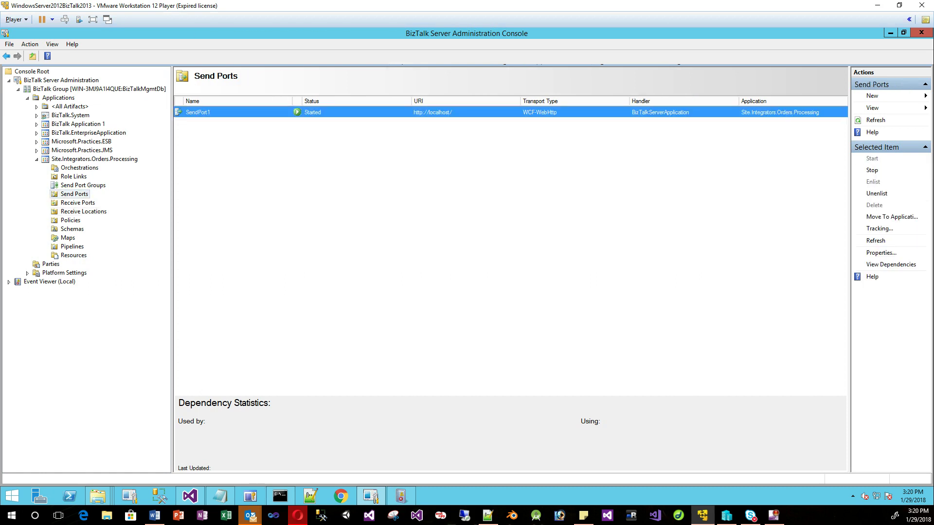
right_click(248, 112)
left_click(277, 205)
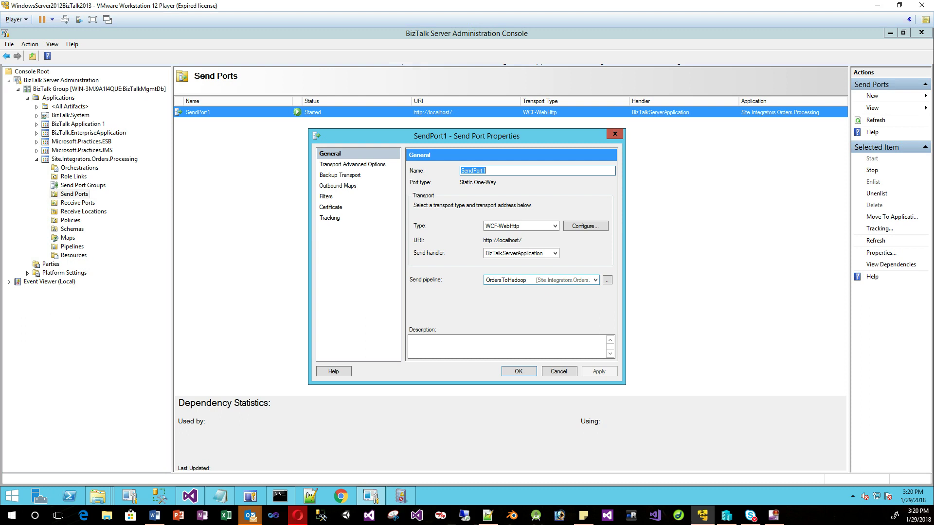
left_click(607, 280)
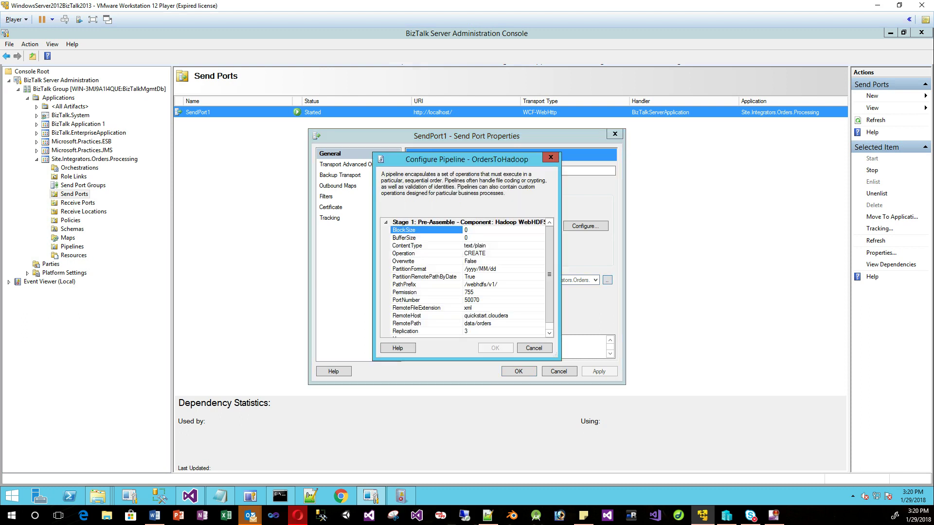
left_click_drag(556, 356, 624, 415)
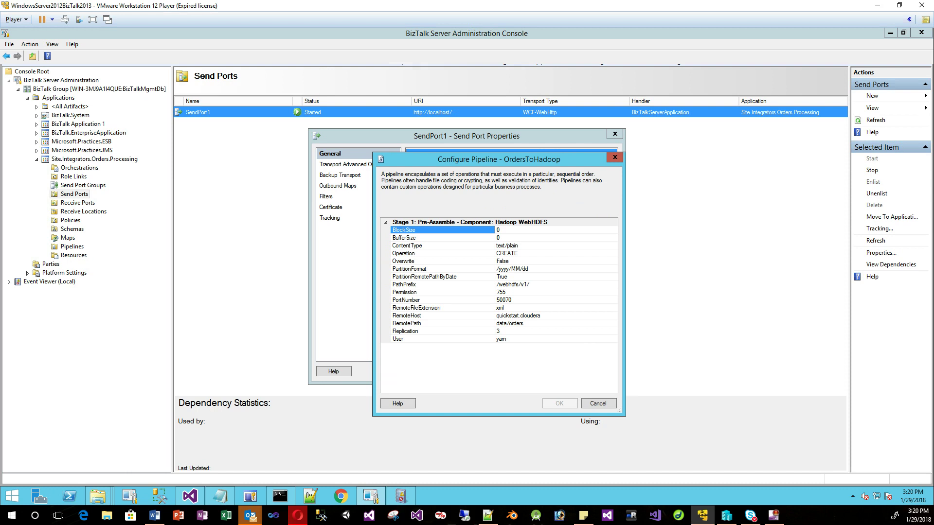
left_click(528, 269)
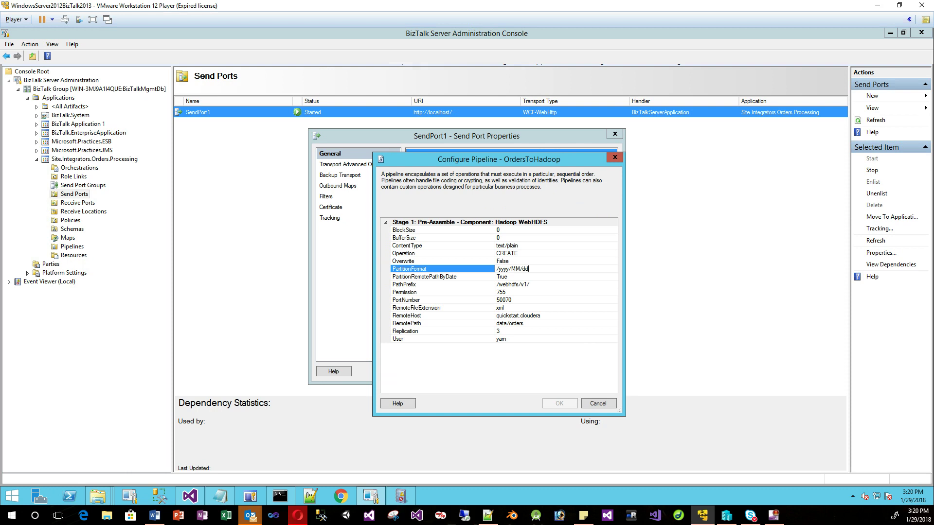